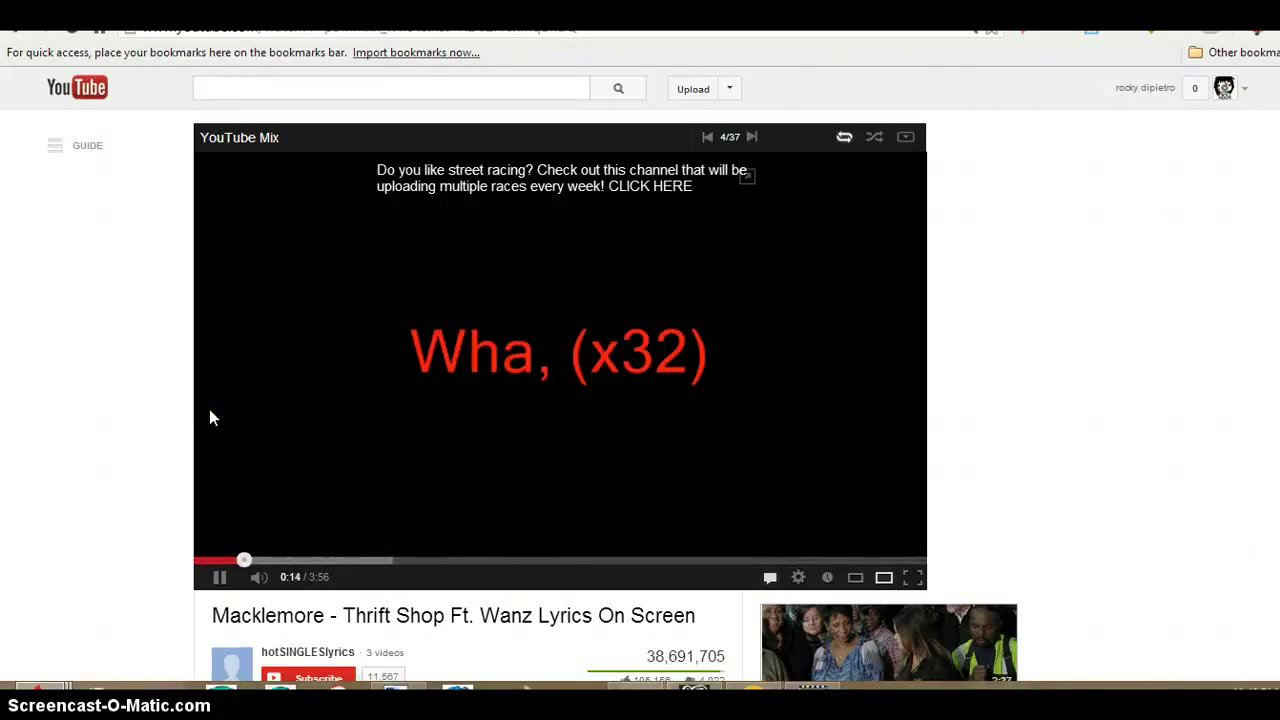
# Look over the Renee reference picture, then hide it again.
pyautogui.click(218, 578)
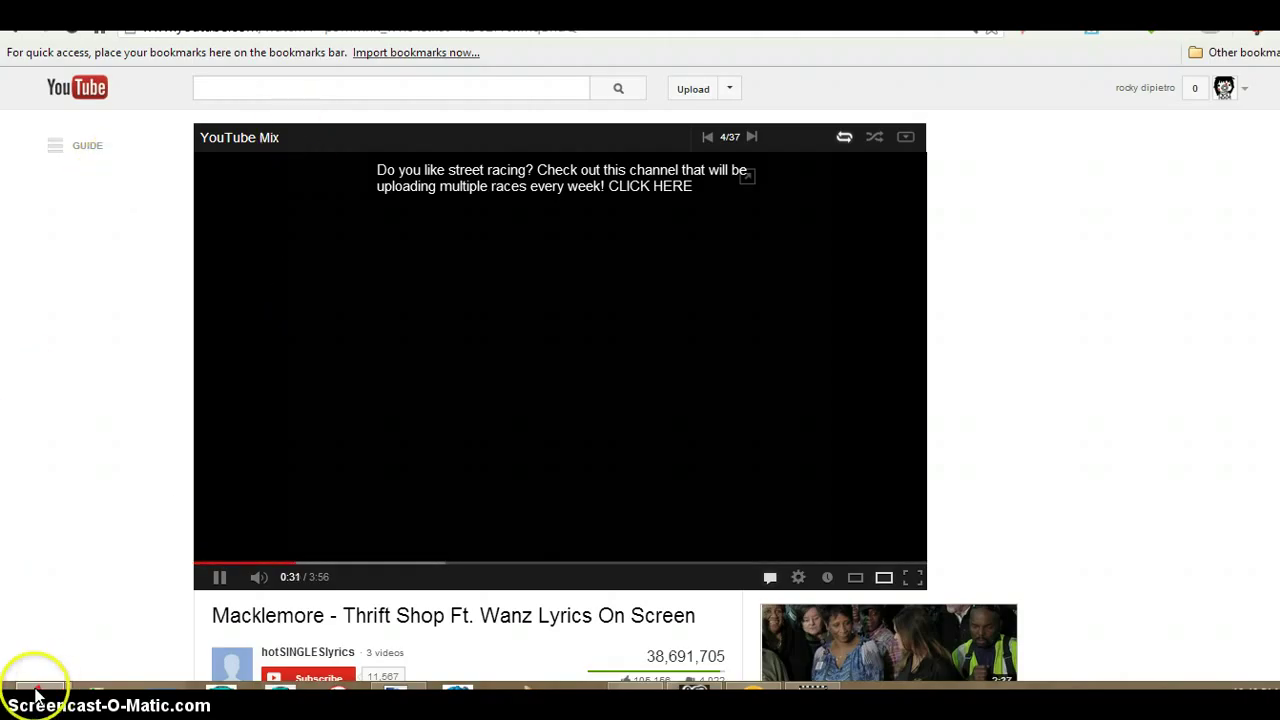
pyautogui.moveTo(40, 692)
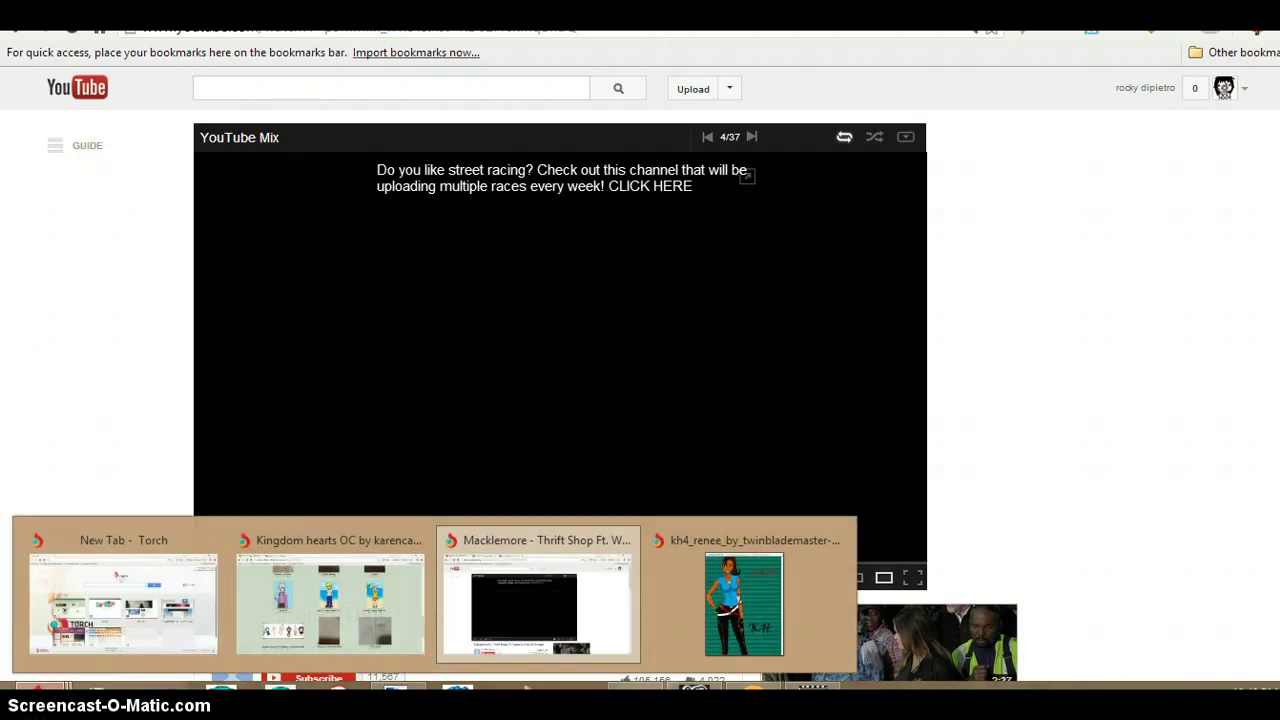
pyautogui.click(707, 586)
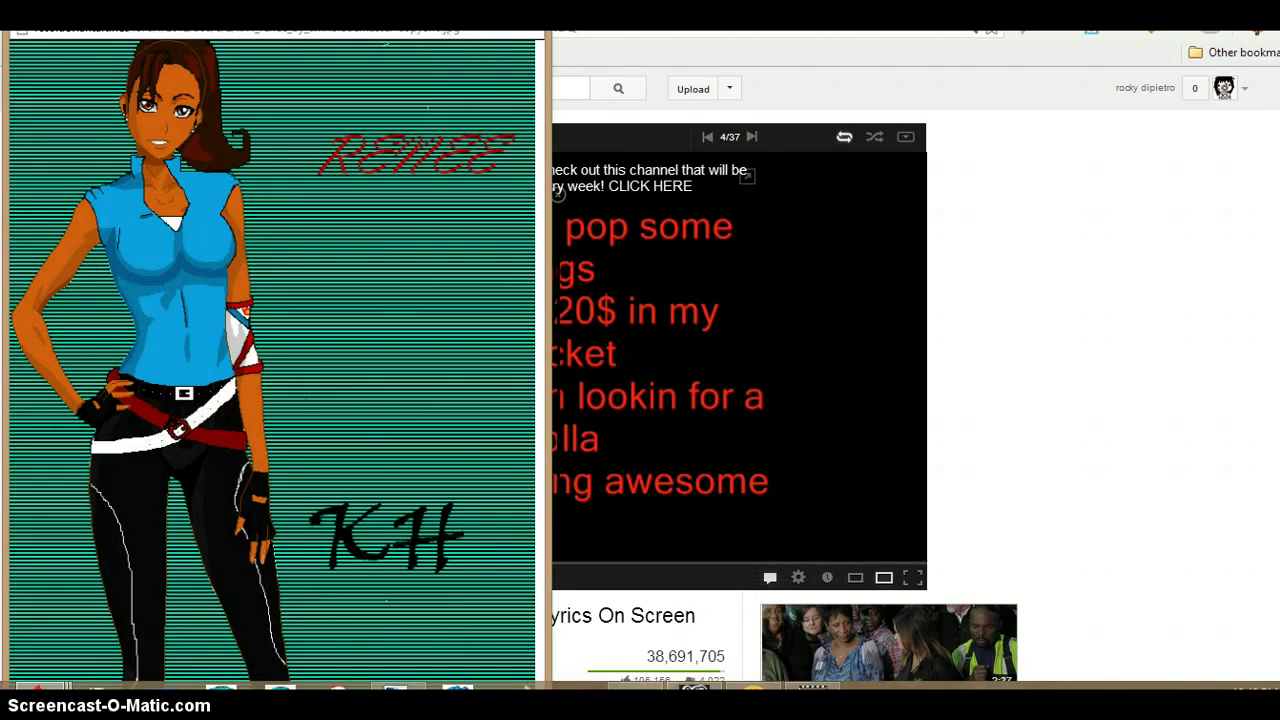
pyautogui.click(492, 31)
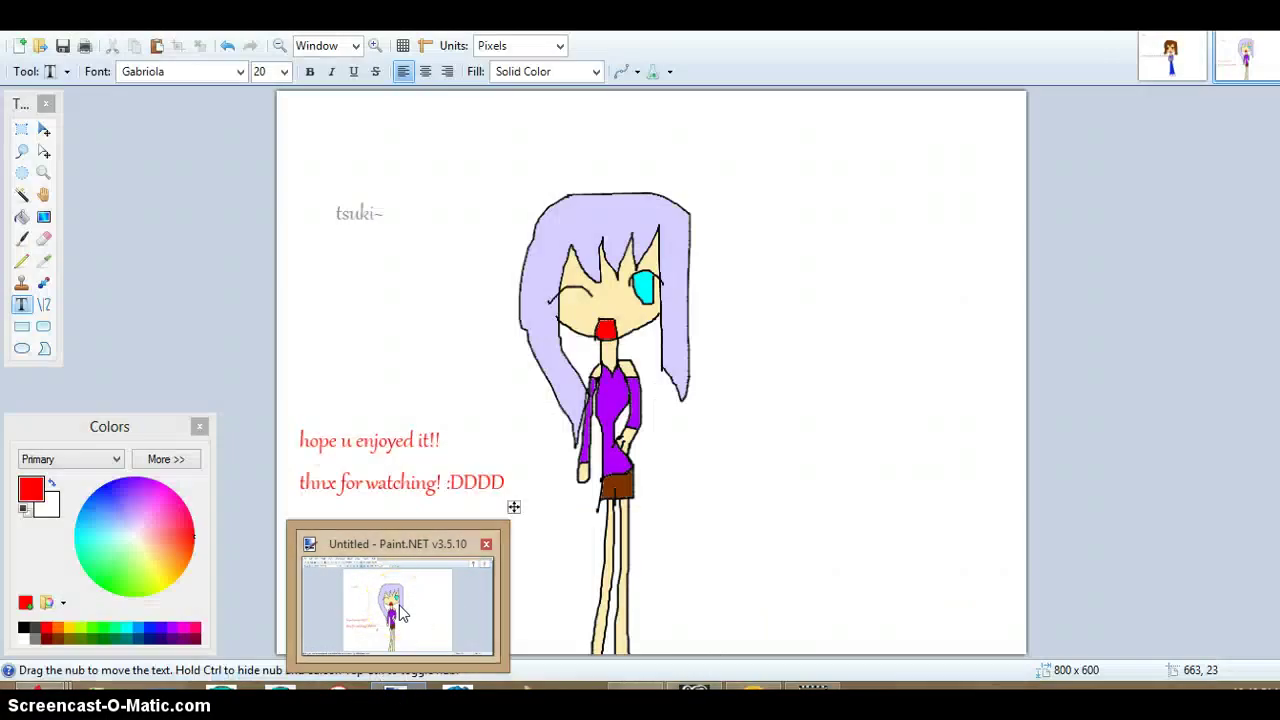
# Create a blank 800×600 canvas and start dark red text 'renee~' at its top-left.
pyautogui.click(399, 608)
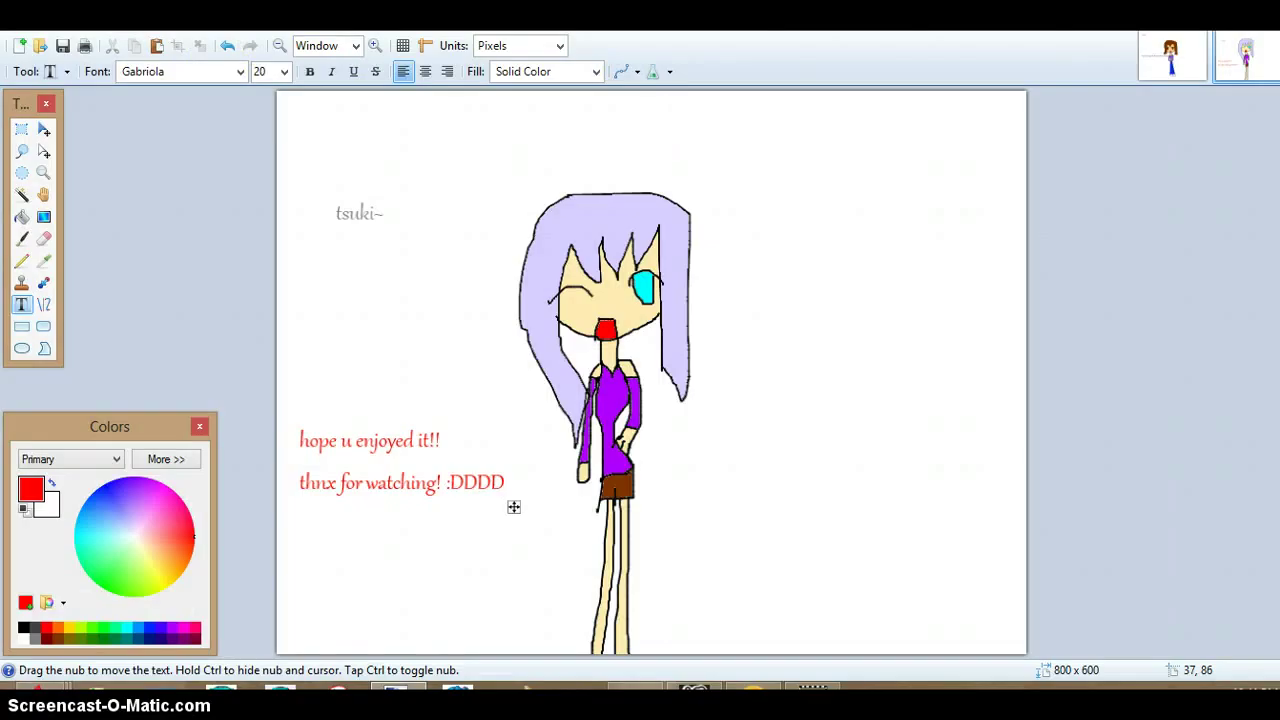
pyautogui.click(20, 46)
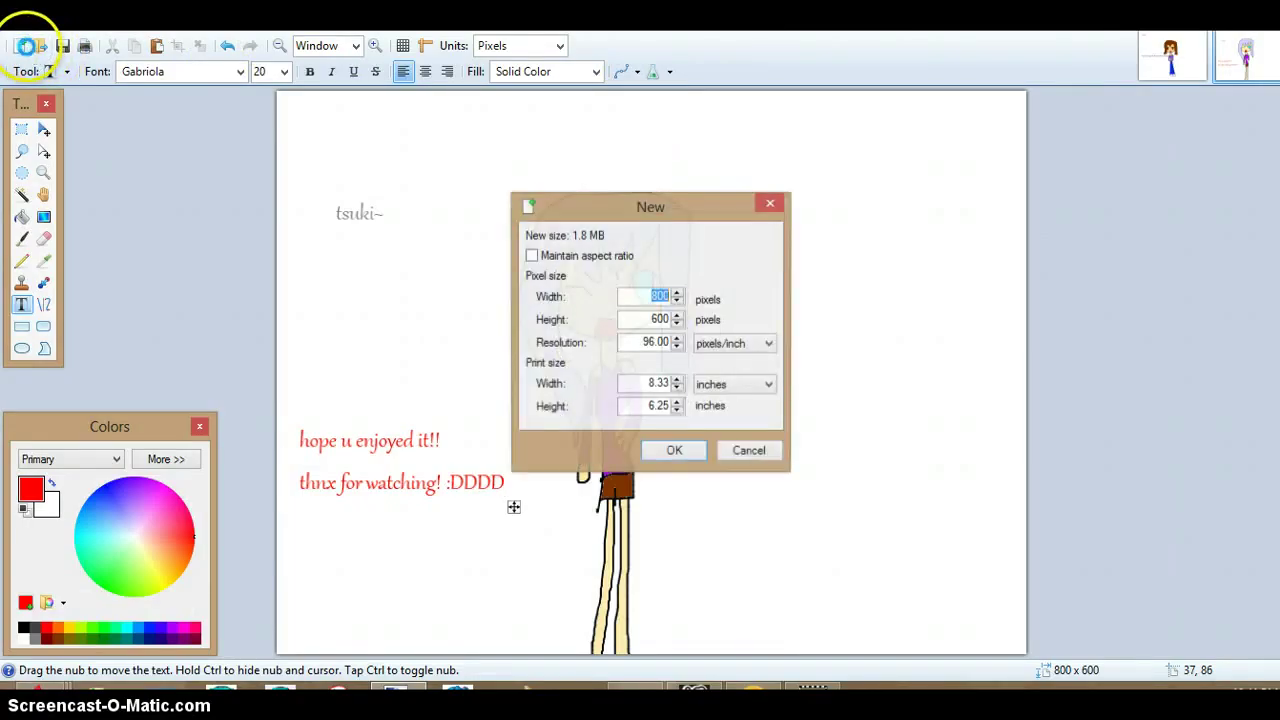
pyautogui.click(674, 451)
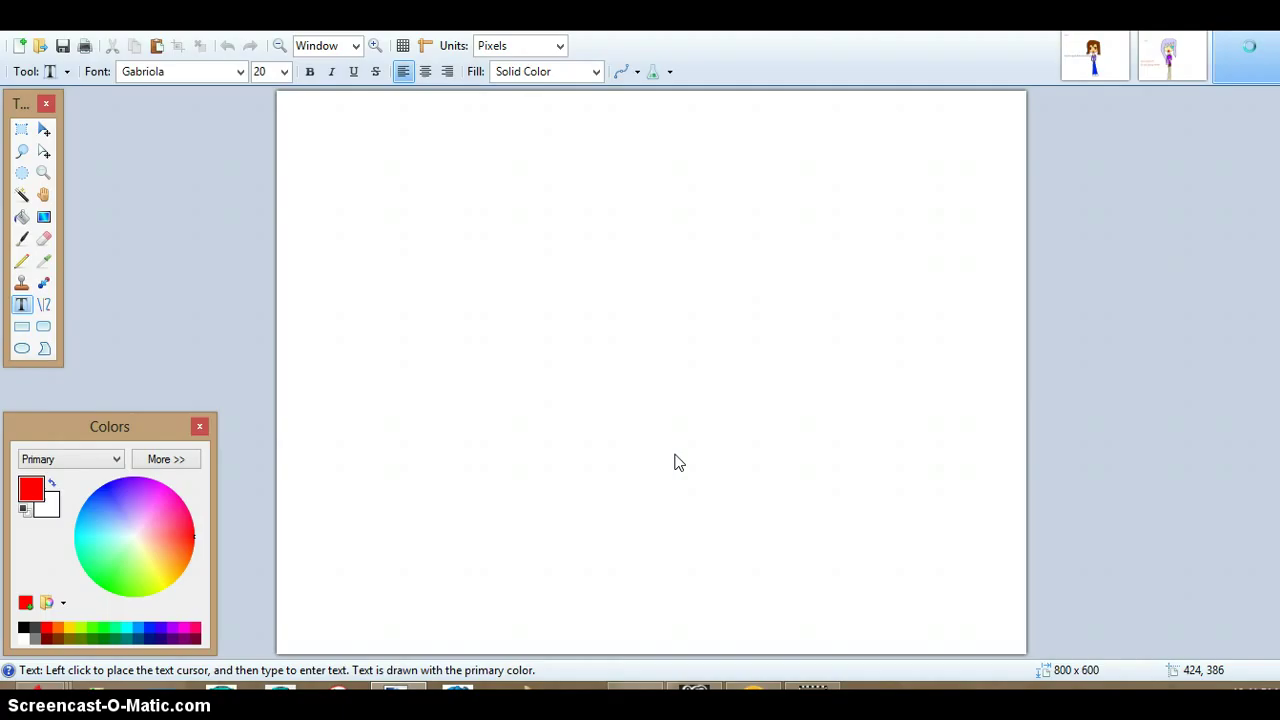
pyautogui.click(304, 134)
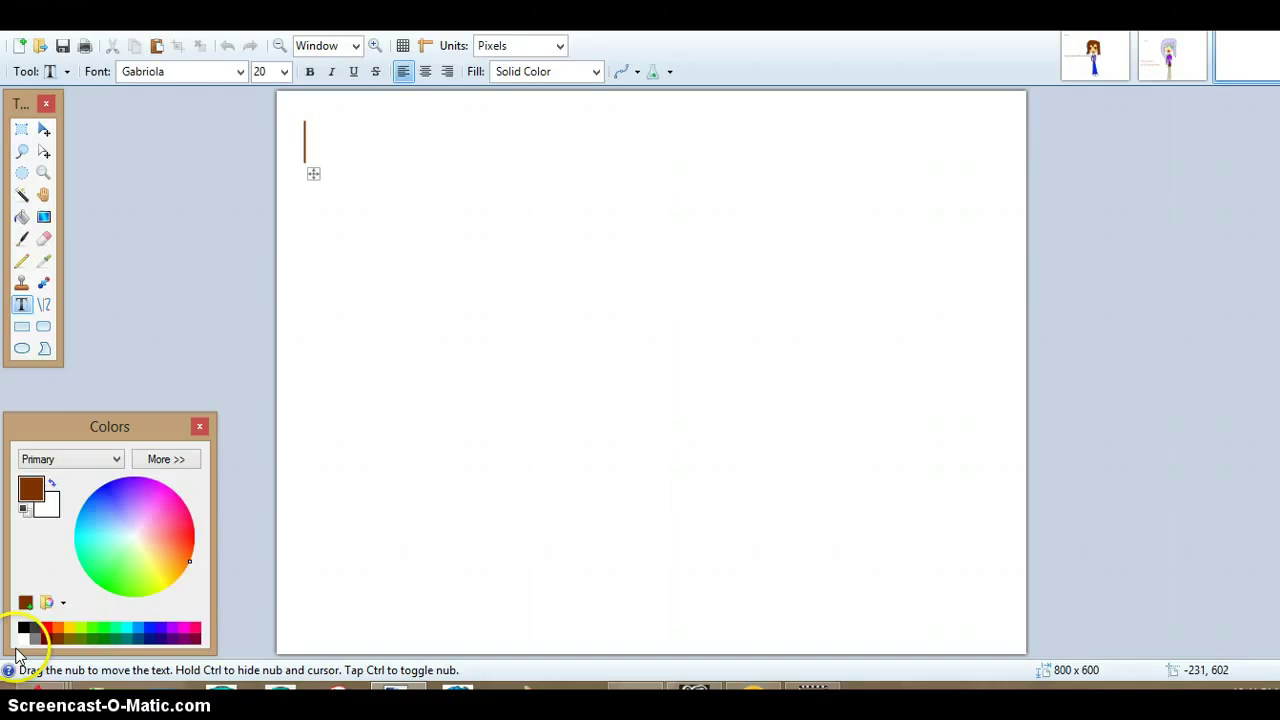
pyautogui.click(37, 642)
pyautogui.write('renee~')
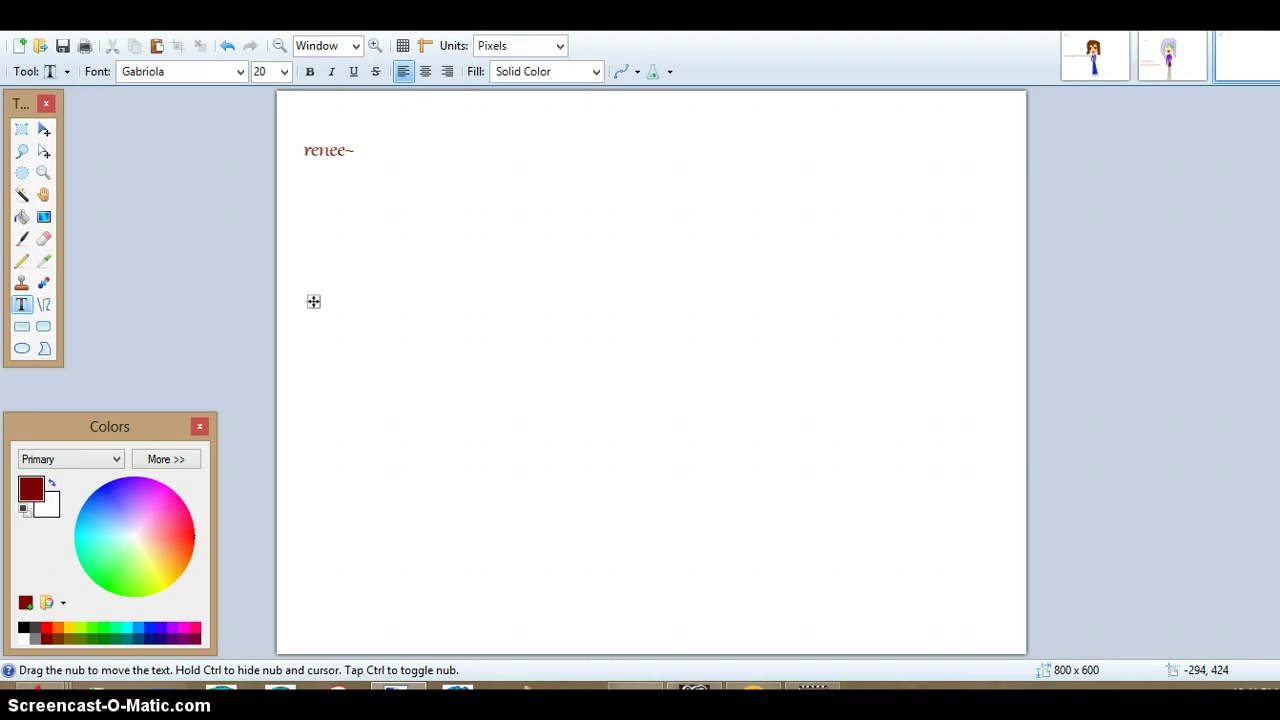
# Sketch the first black hair strands and curves with the Paintbrush.
pyautogui.click(12, 614)
pyautogui.click(22, 238)
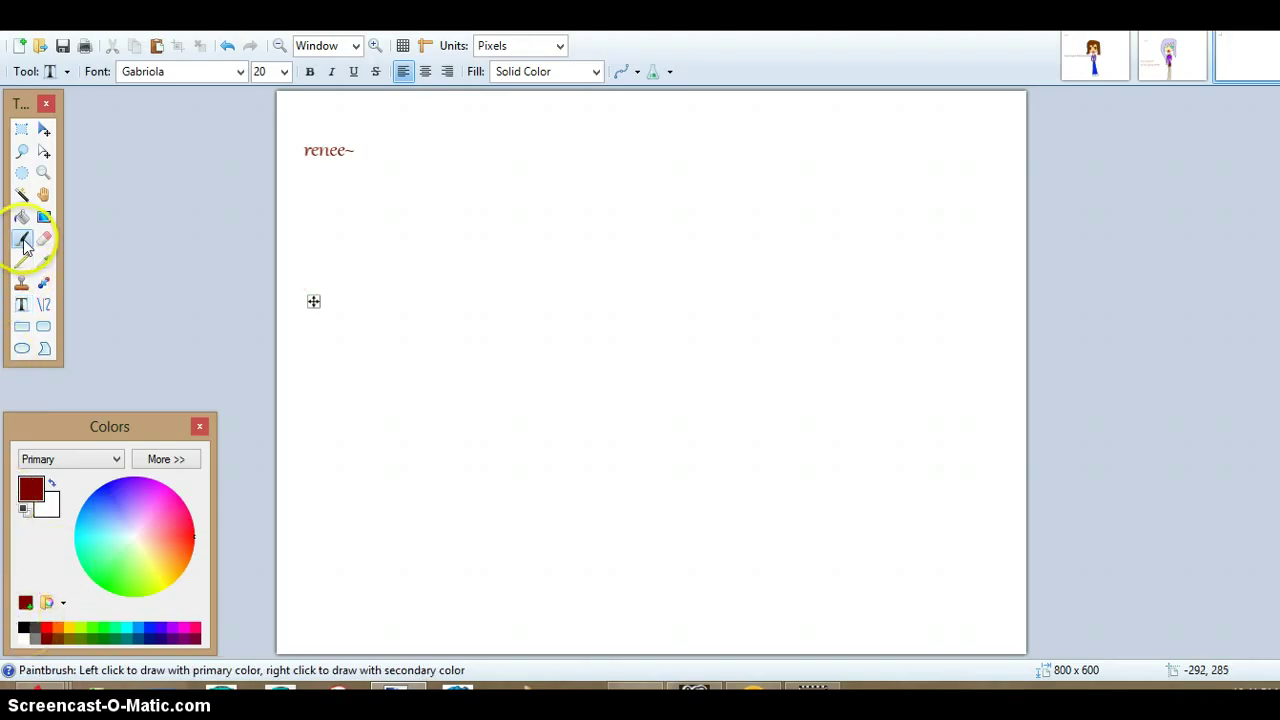
pyautogui.click(22, 628)
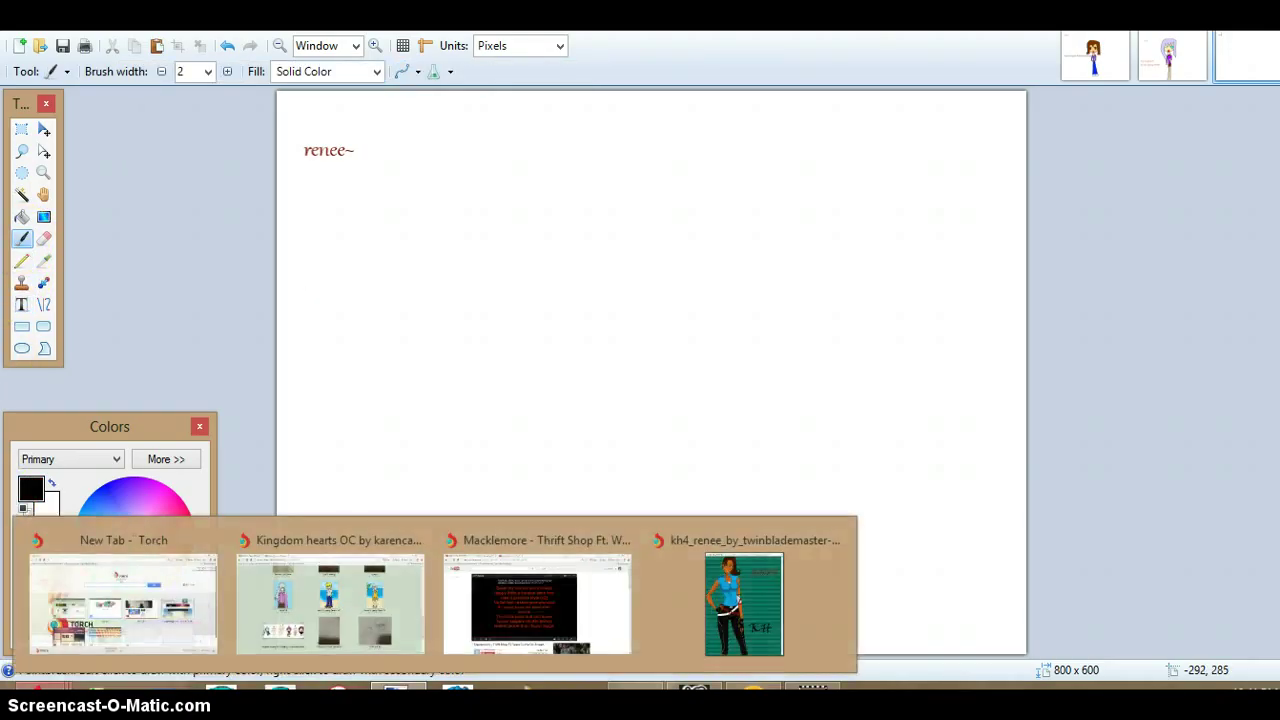
pyautogui.moveTo(744, 600)
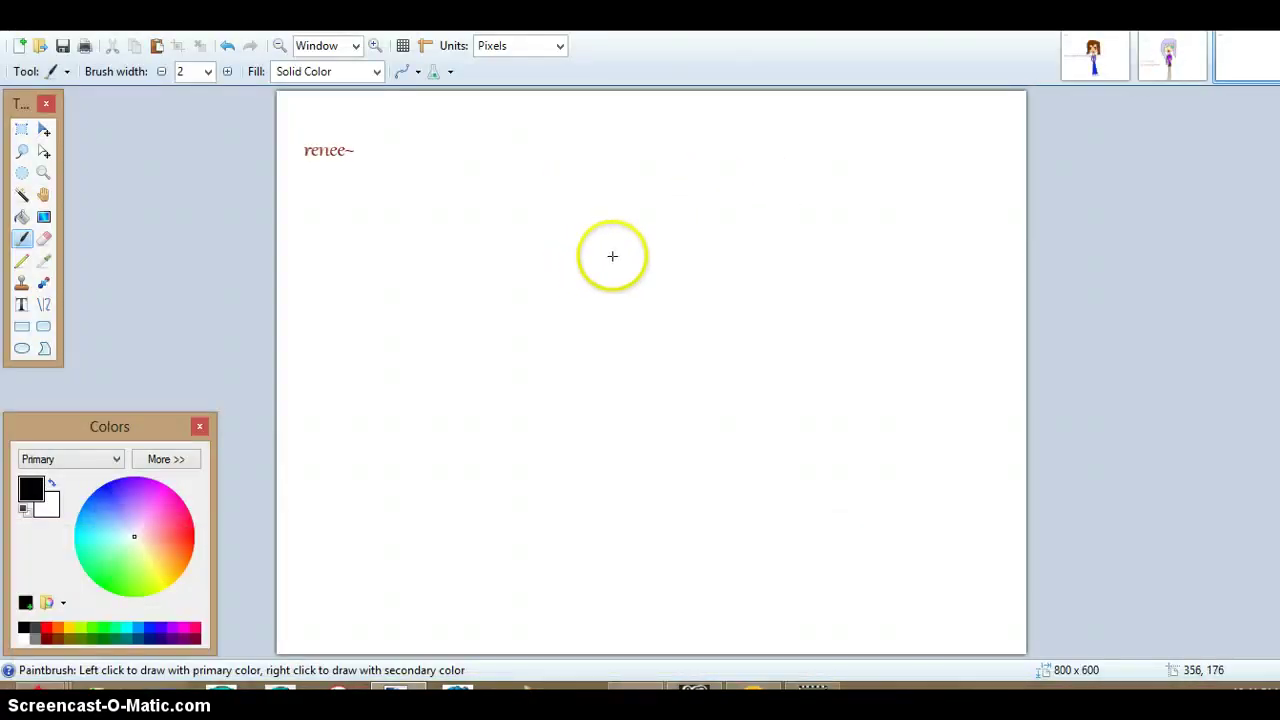
pyautogui.moveTo(617, 254)
pyautogui.mouseDown()
pyautogui.moveTo(594, 329)
pyautogui.moveTo(590, 258)
pyautogui.moveTo(580, 323)
pyautogui.moveTo(570, 246)
pyautogui.mouseUp()
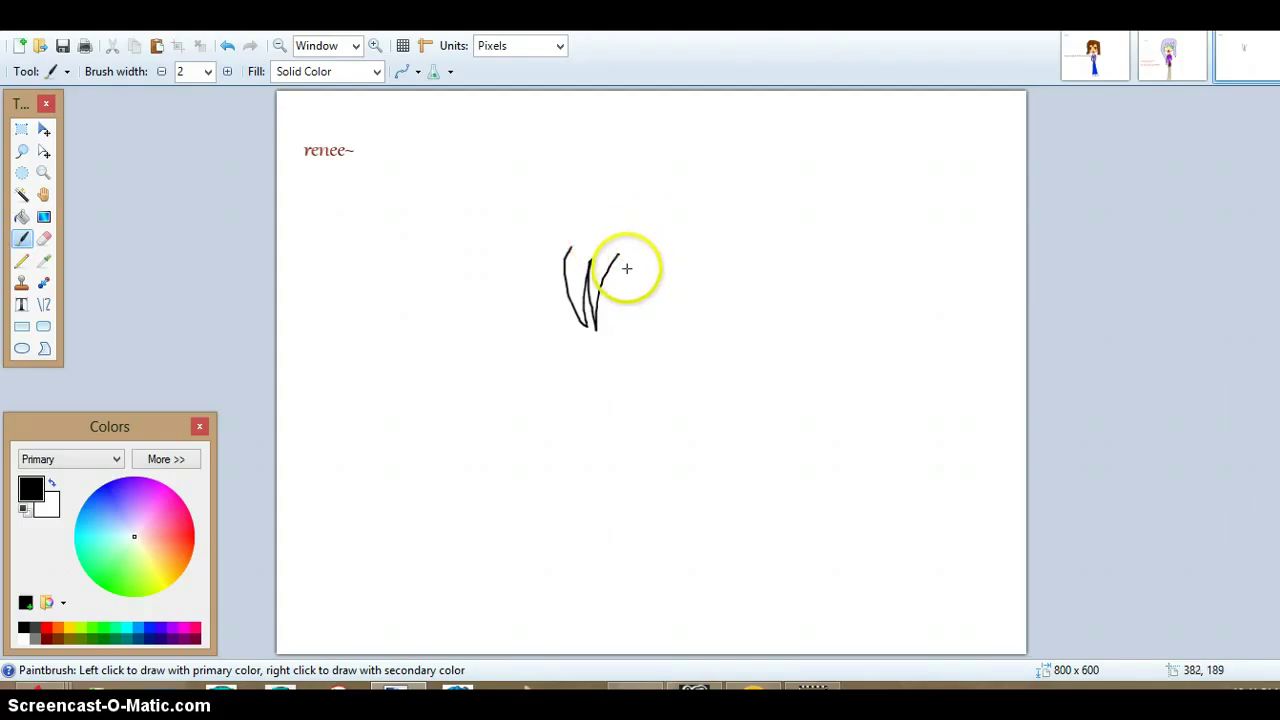
pyautogui.moveTo(622, 255)
pyautogui.mouseDown()
pyautogui.moveTo(651, 271)
pyautogui.moveTo(657, 347)
pyautogui.mouseUp()
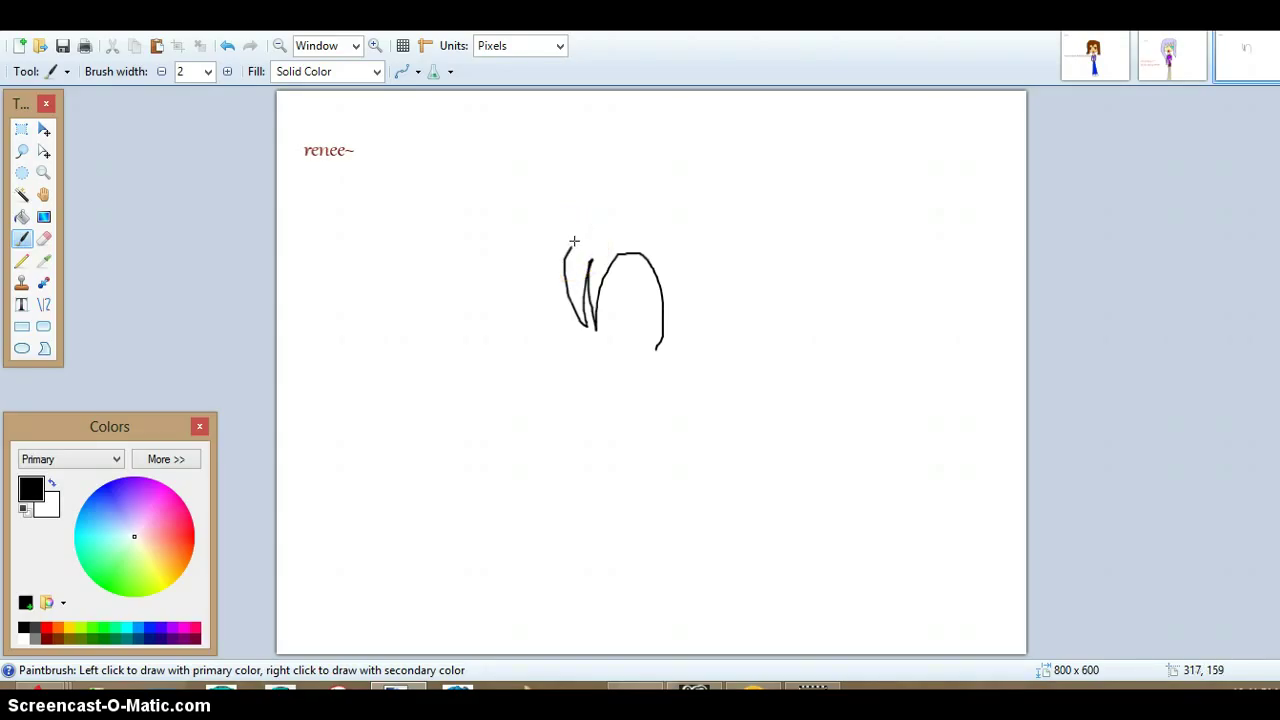
pyautogui.moveTo(572, 244)
pyautogui.mouseDown()
pyautogui.moveTo(606, 227)
pyautogui.moveTo(659, 229)
pyautogui.moveTo(677, 206)
pyautogui.moveTo(720, 208)
pyautogui.moveTo(731, 328)
pyautogui.mouseUp()
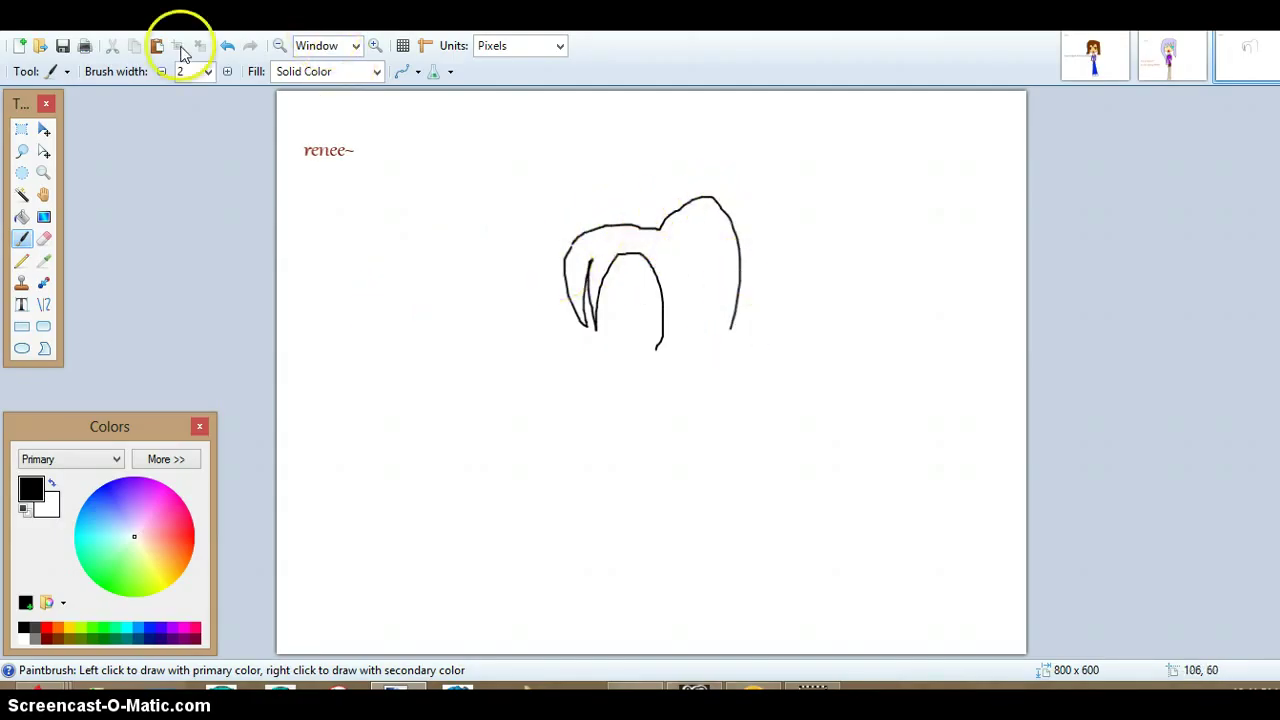
# Undo and redraw the arc across the top of the hair several times.
pyautogui.click(228, 46)
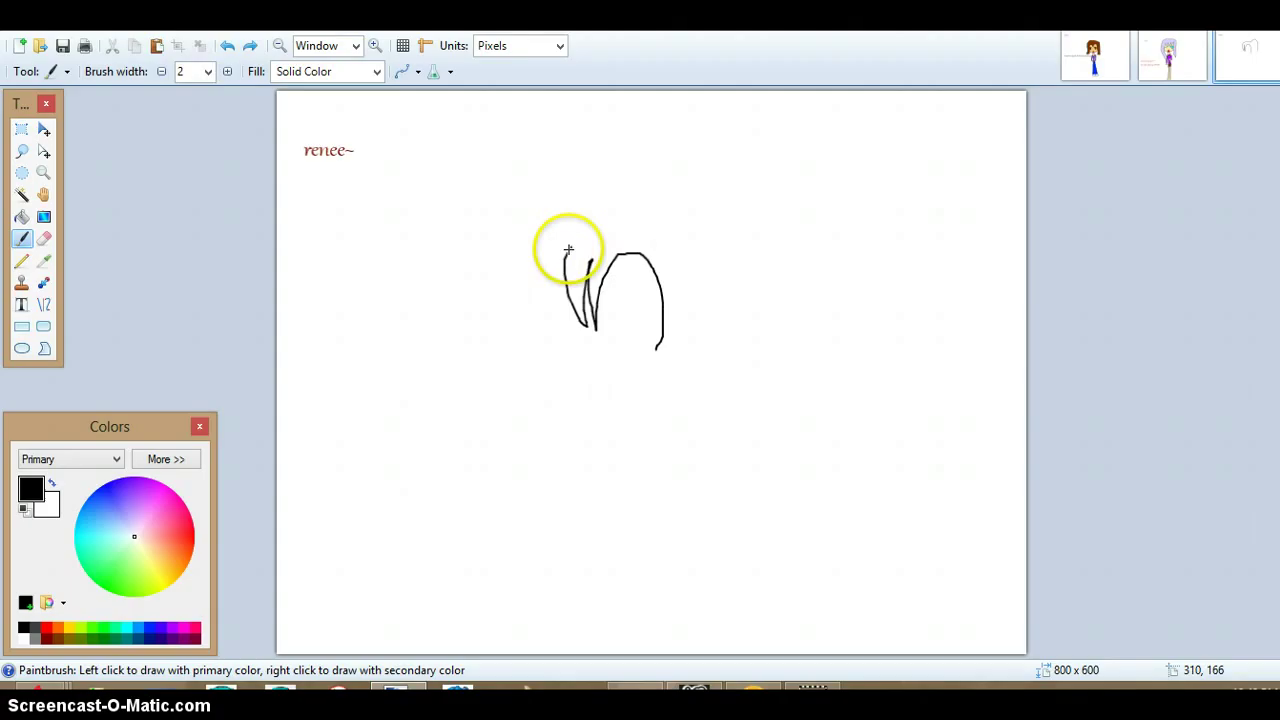
pyautogui.moveTo(568, 249)
pyautogui.mouseDown()
pyautogui.moveTo(608, 217)
pyautogui.moveTo(657, 227)
pyautogui.moveTo(677, 196)
pyautogui.moveTo(711, 186)
pyautogui.moveTo(734, 216)
pyautogui.mouseUp()
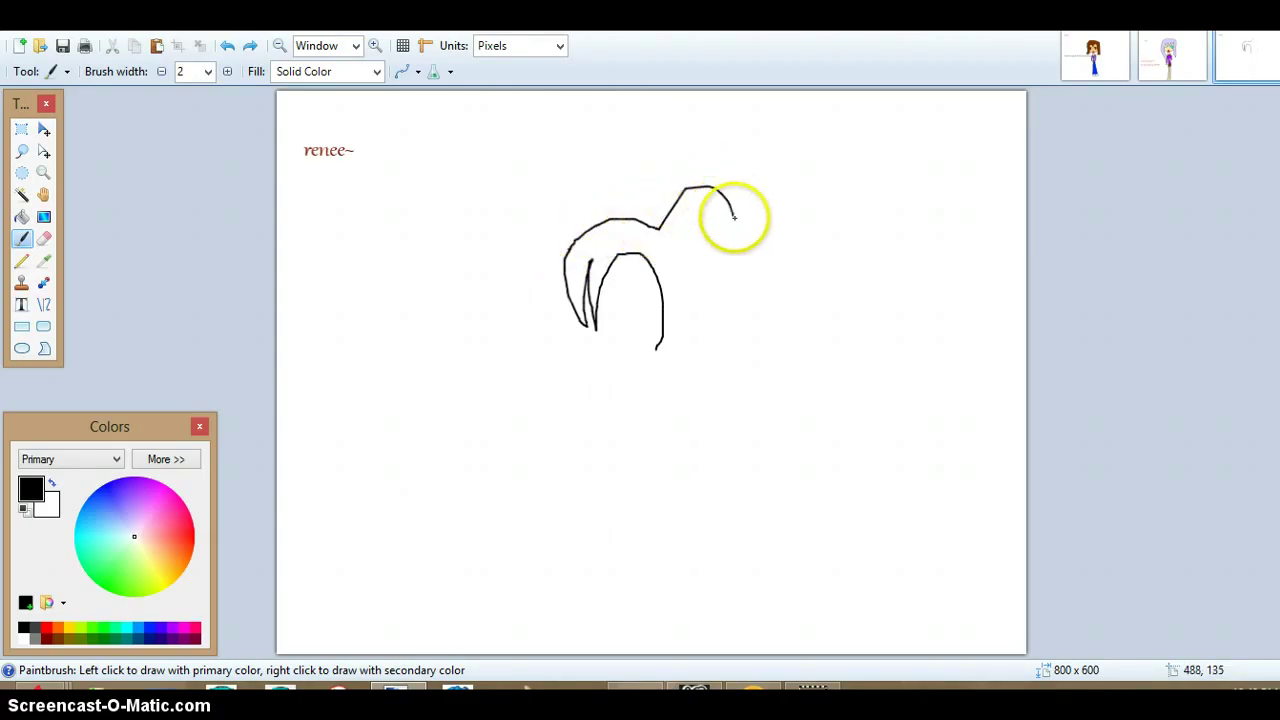
pyautogui.click(228, 46)
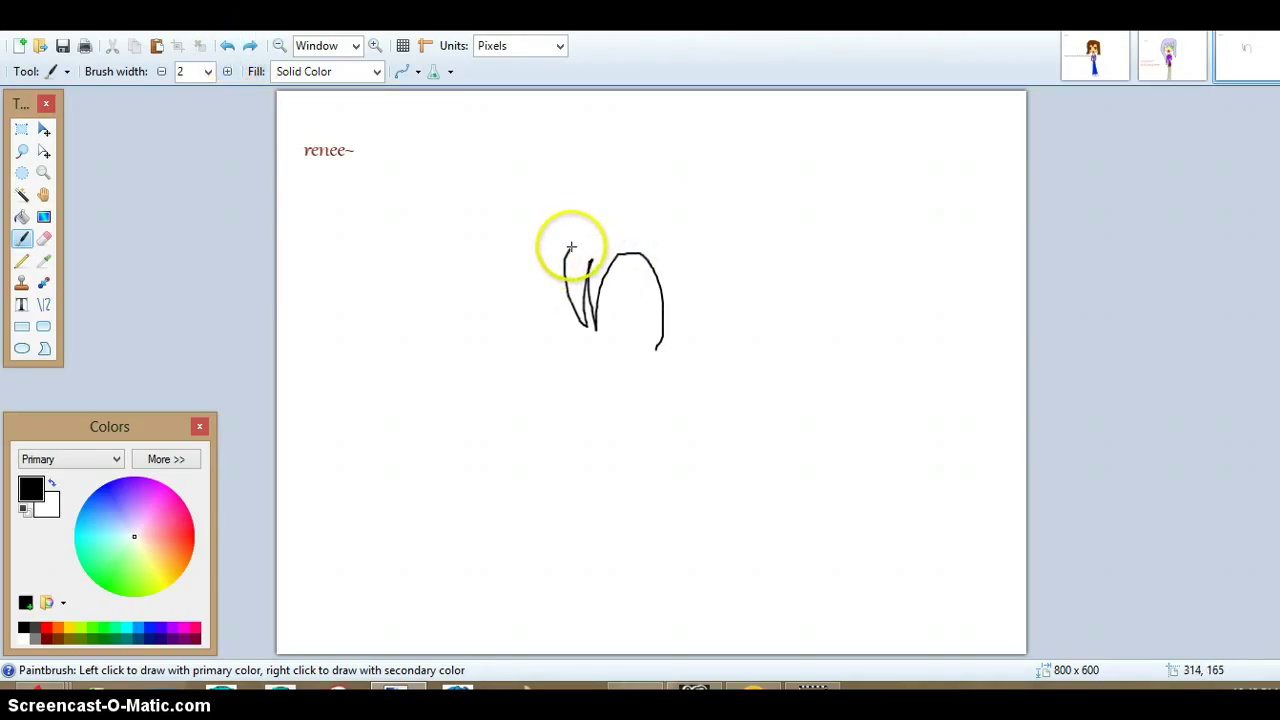
pyautogui.moveTo(571, 247)
pyautogui.mouseDown()
pyautogui.moveTo(629, 220)
pyautogui.moveTo(668, 234)
pyautogui.moveTo(694, 209)
pyautogui.moveTo(714, 240)
pyautogui.moveTo(701, 255)
pyautogui.mouseUp()
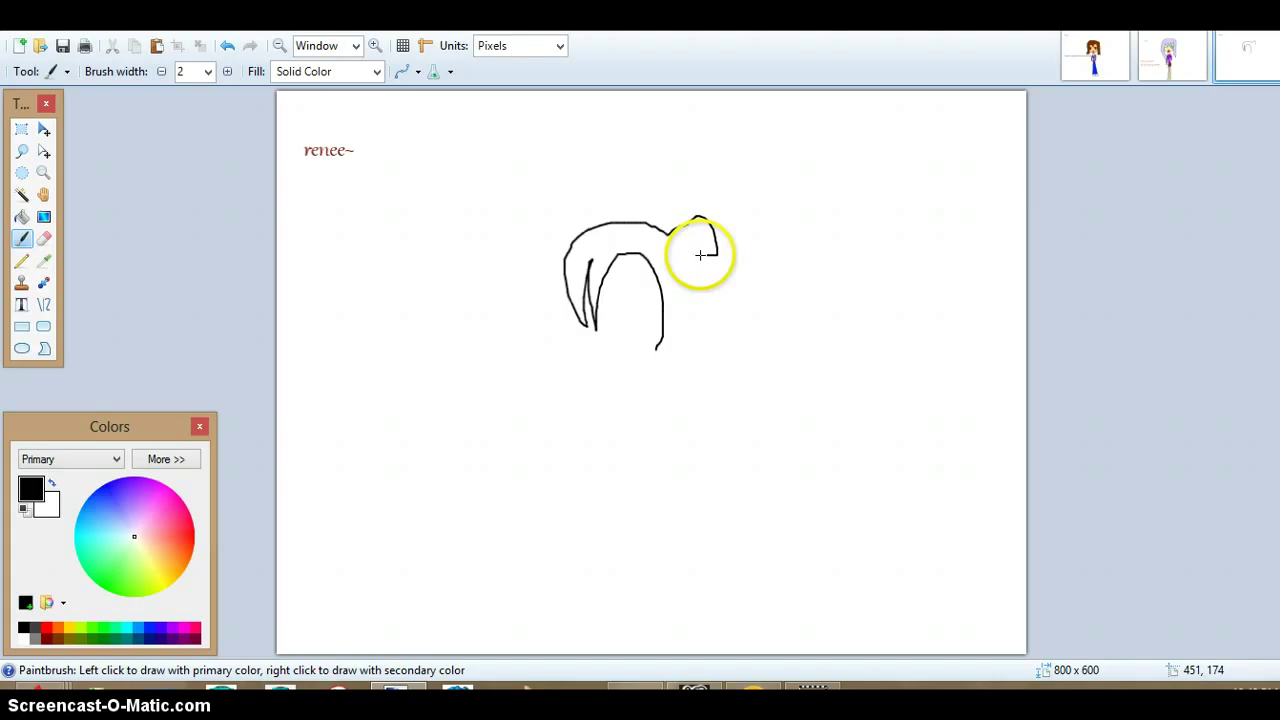
pyautogui.click(228, 45)
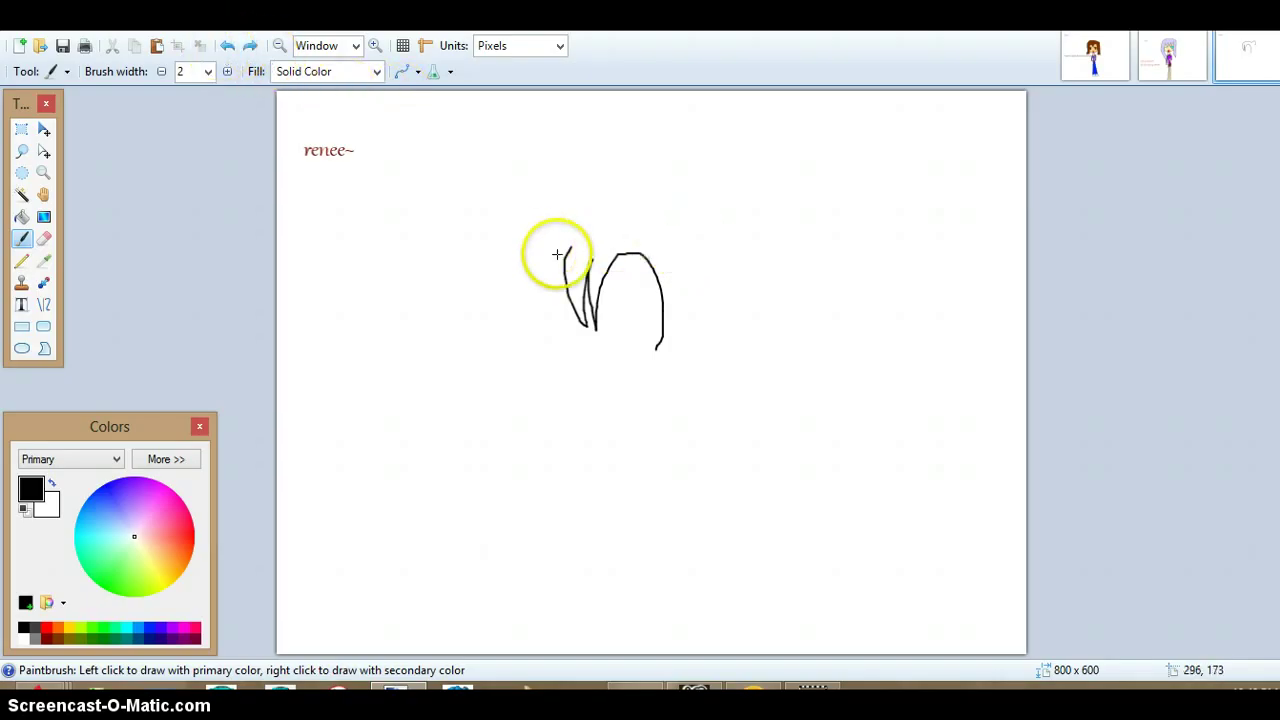
# Draw the hair outline over the head, then the face outline and chin.
pyautogui.moveTo(572, 245)
pyautogui.mouseDown()
pyautogui.moveTo(671, 223)
pyautogui.moveTo(711, 254)
pyautogui.moveTo(684, 325)
pyautogui.moveTo(679, 401)
pyautogui.moveTo(651, 343)
pyautogui.moveTo(662, 313)
pyautogui.moveTo(651, 334)
pyautogui.moveTo(620, 343)
pyautogui.moveTo(596, 316)
pyautogui.mouseUp()
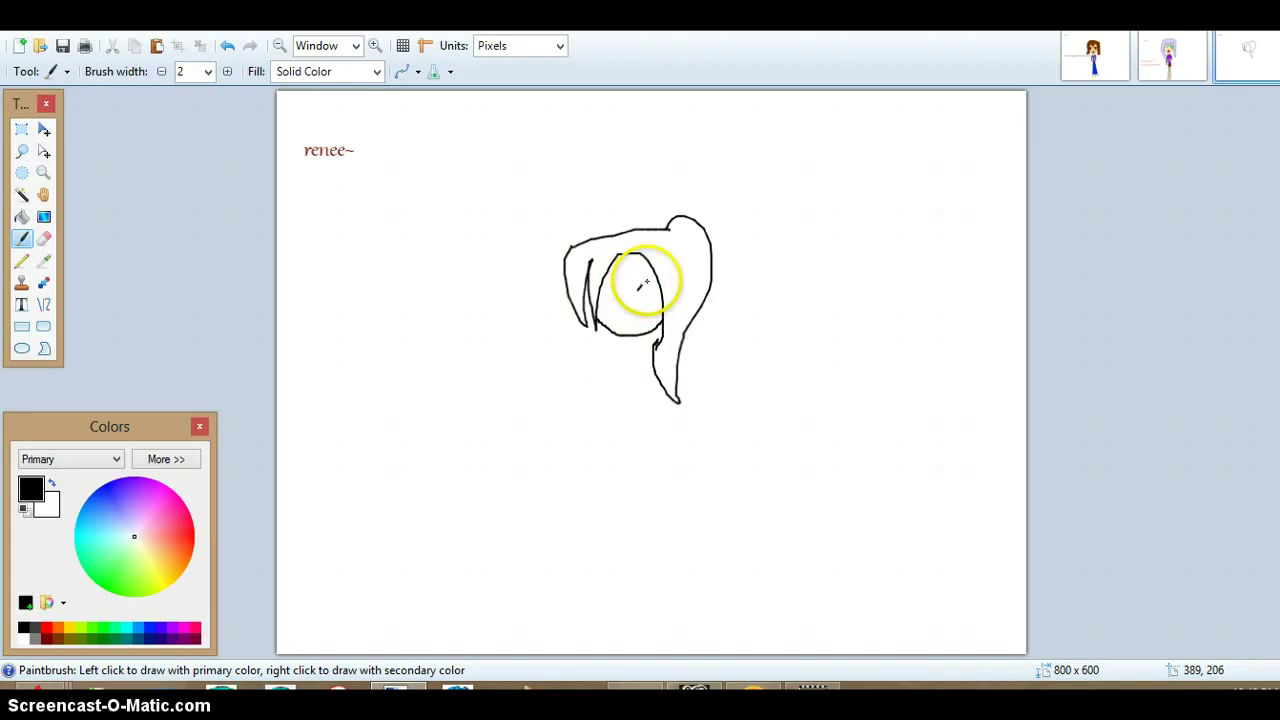
pyautogui.moveTo(640, 290)
pyautogui.mouseDown()
pyautogui.moveTo(657, 284)
pyautogui.moveTo(647, 306)
pyautogui.mouseUp()
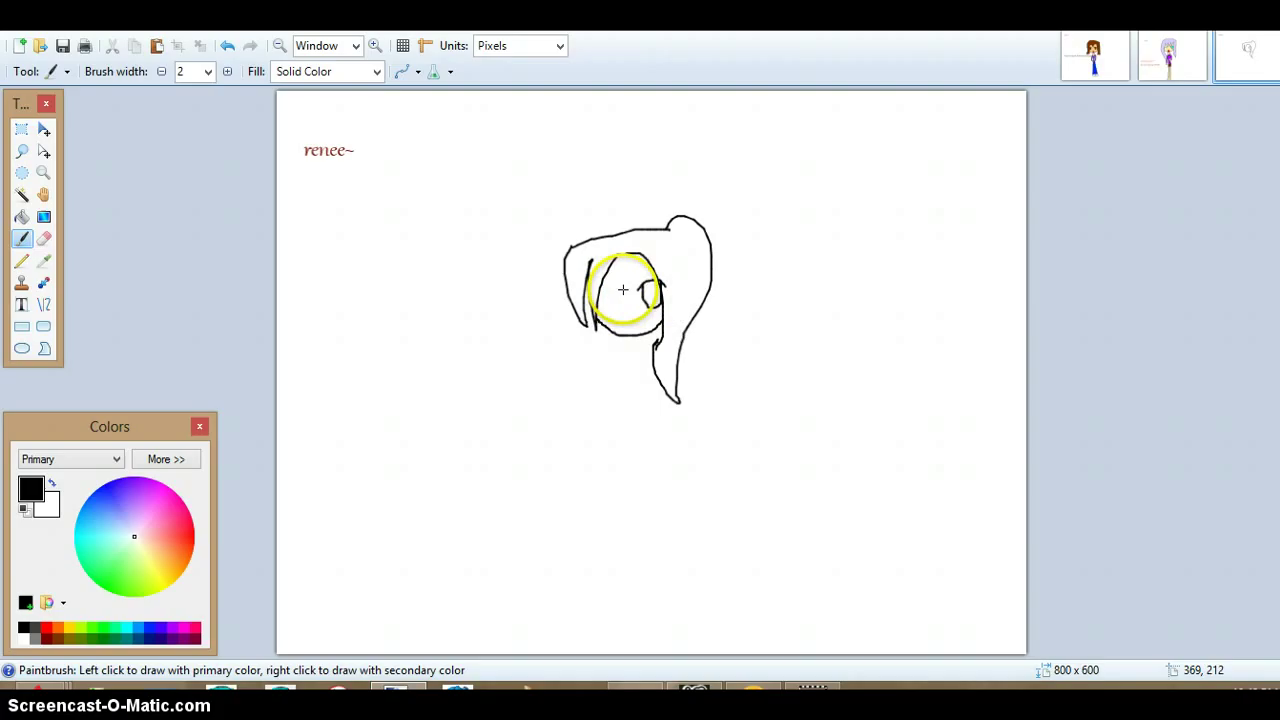
pyautogui.moveTo(642, 288); pyautogui.dragTo(600, 287)
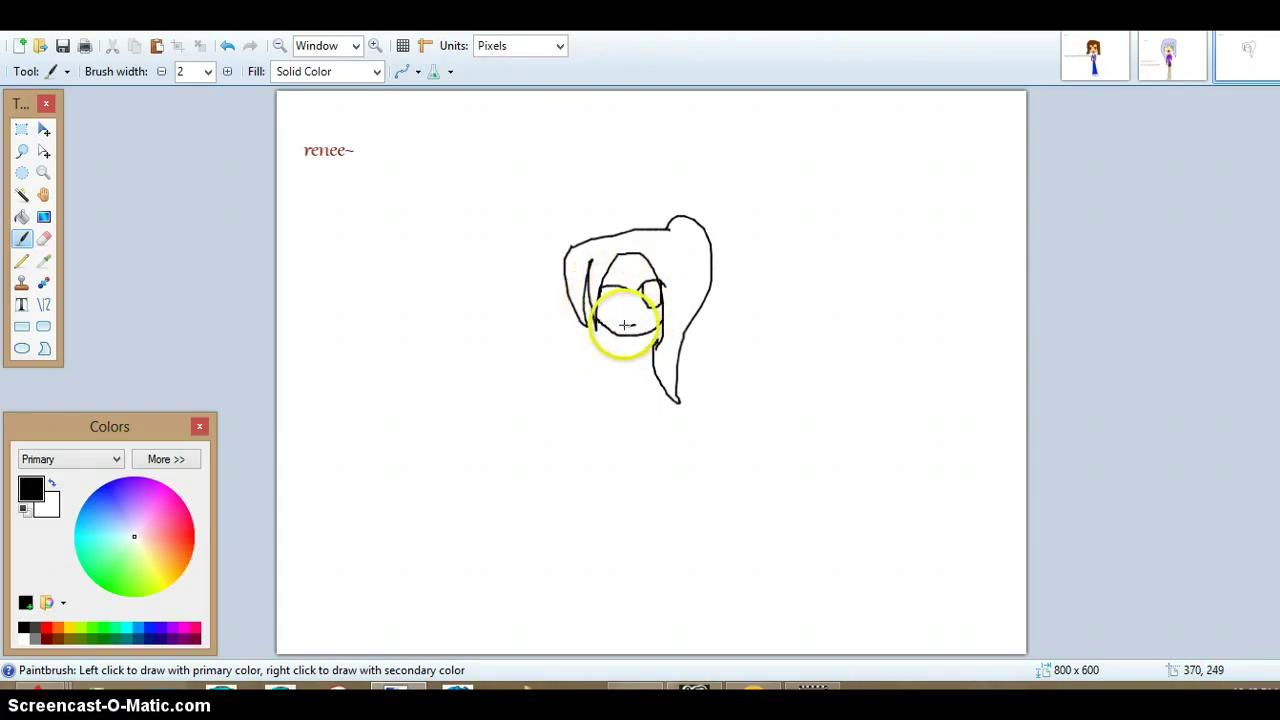
# Try olive and dark brown, then draw the neck in black.
pyautogui.click(71, 636)
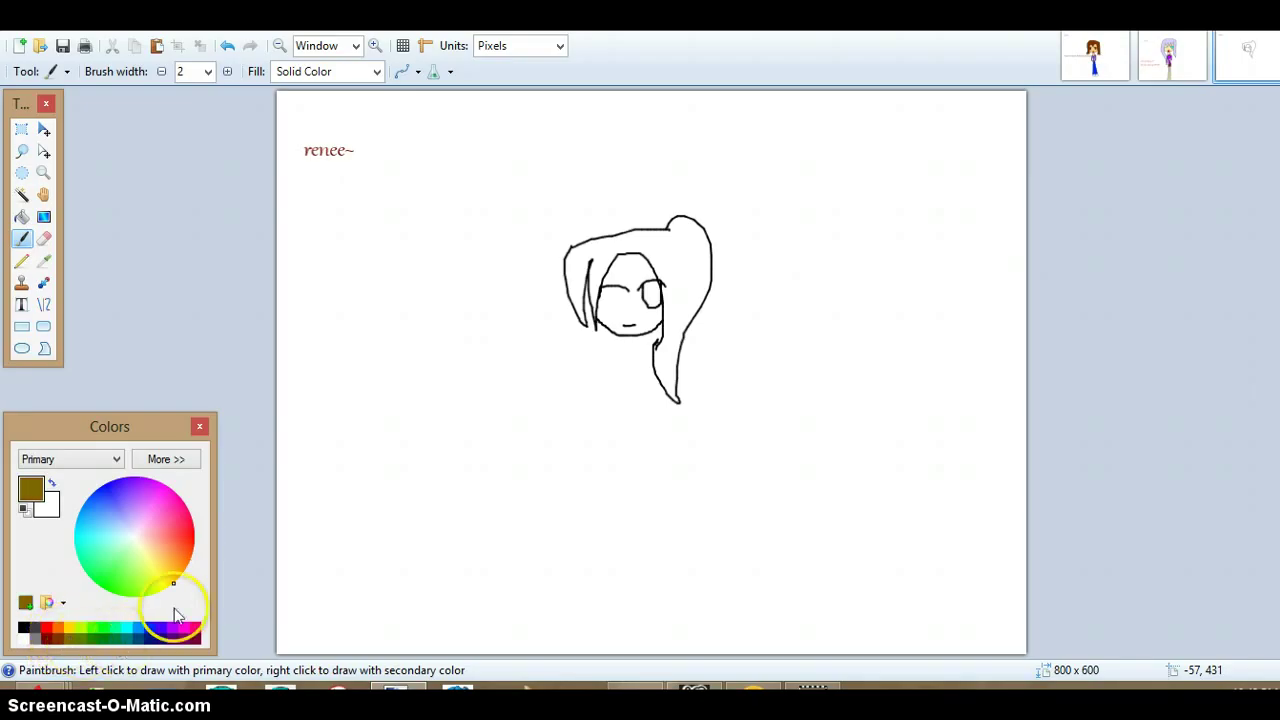
pyautogui.click(58, 639)
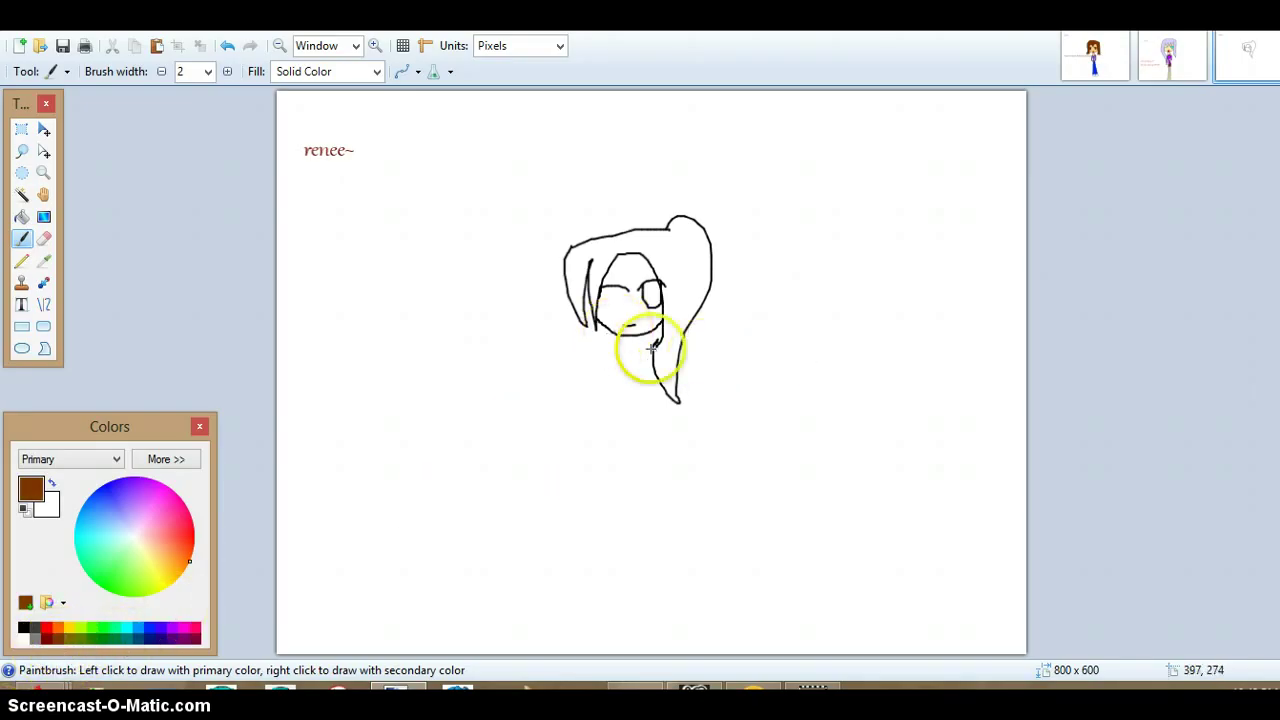
pyautogui.click(23, 628)
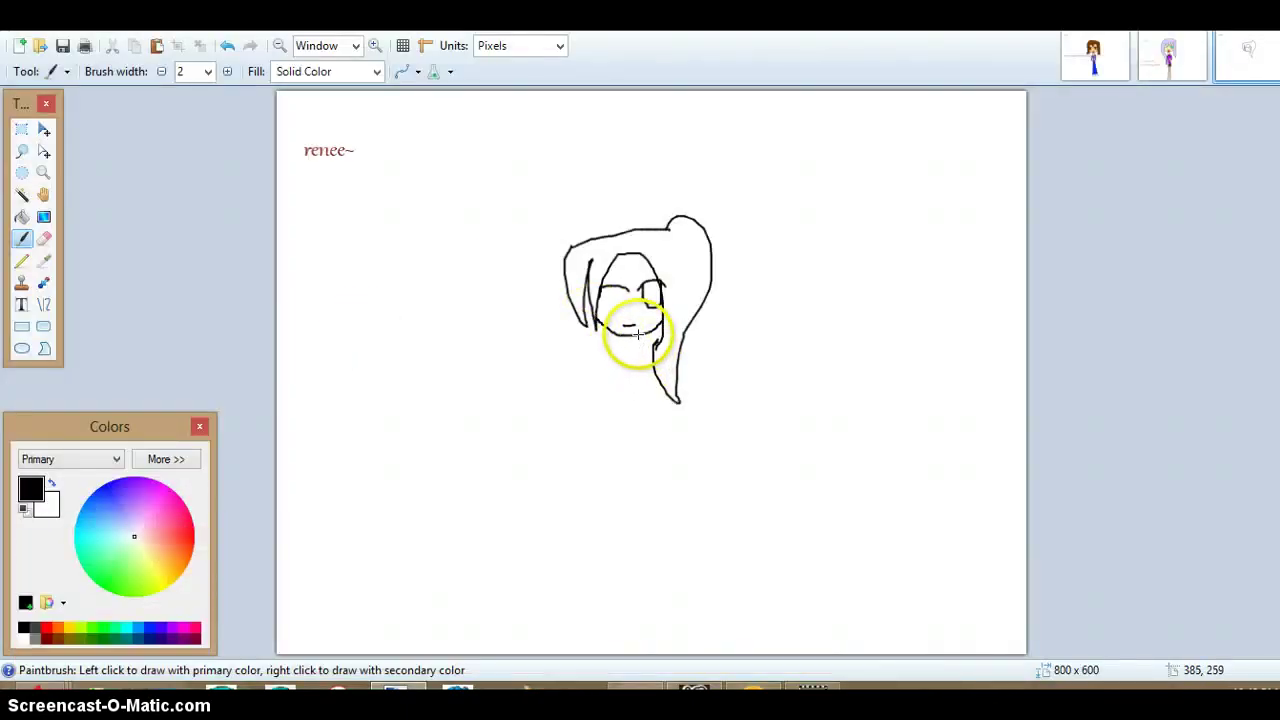
pyautogui.moveTo(638, 338)
pyautogui.mouseDown()
pyautogui.moveTo(627, 357)
pyautogui.moveTo(634, 325)
pyautogui.moveTo(660, 451)
pyautogui.moveTo(647, 371)
pyautogui.moveTo(630, 408)
pyautogui.moveTo(641, 444)
pyautogui.moveTo(620, 454)
pyautogui.mouseUp()
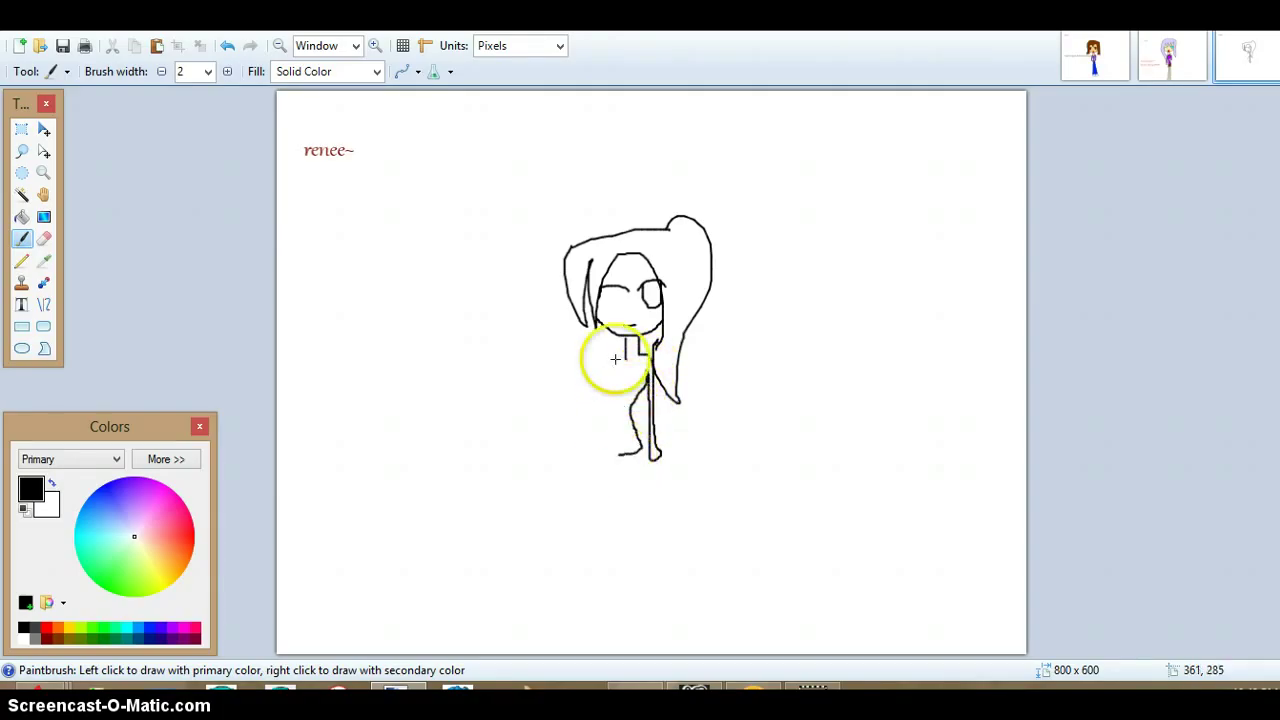
# Draw the outstretched left arm from the neck, undoing two failed attempts.
pyautogui.moveTo(634, 360)
pyautogui.mouseDown()
pyautogui.moveTo(569, 346)
pyautogui.moveTo(528, 306)
pyautogui.moveTo(520, 314)
pyautogui.moveTo(560, 349)
pyautogui.moveTo(602, 356)
pyautogui.mouseUp()
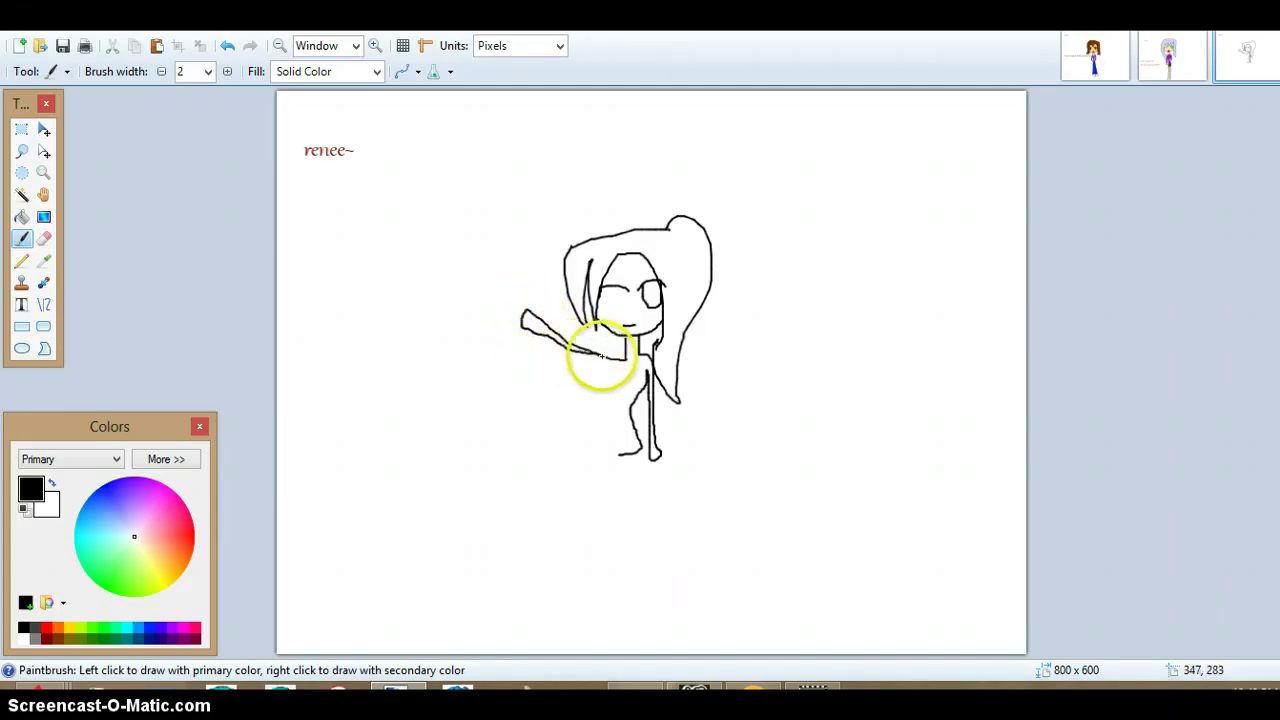
pyautogui.click(228, 46)
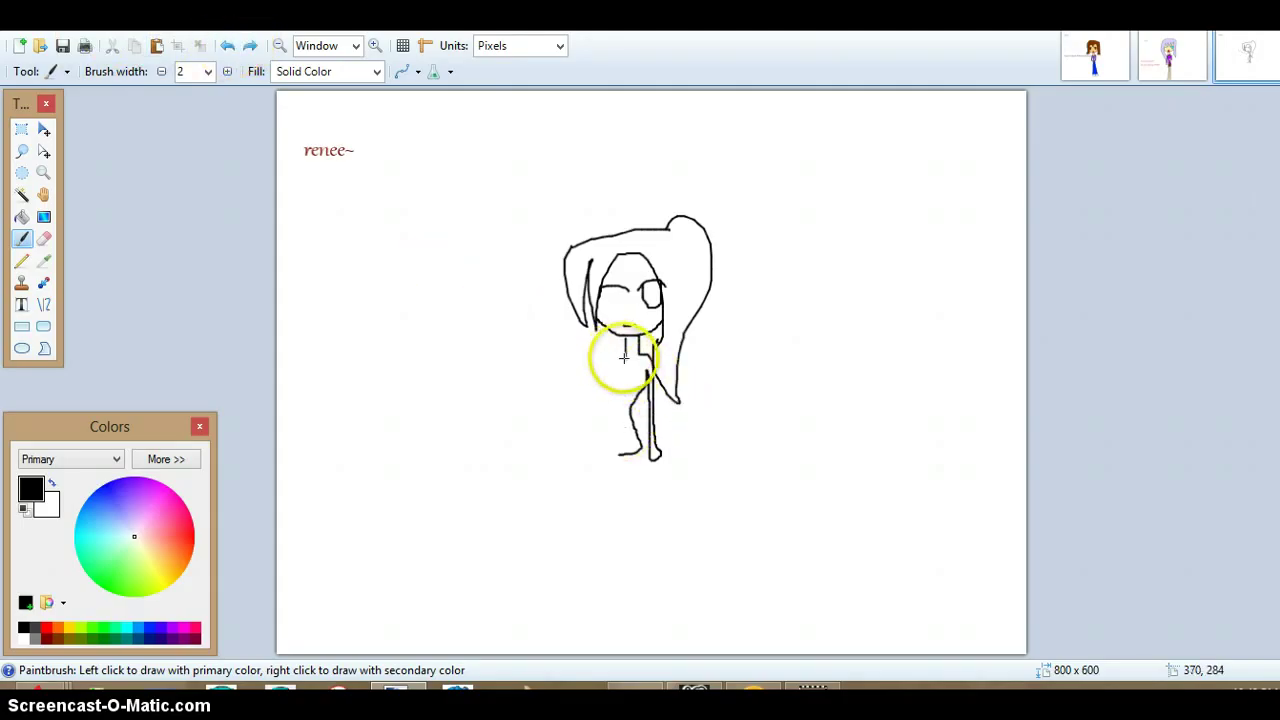
pyautogui.moveTo(622, 357)
pyautogui.mouseDown()
pyautogui.moveTo(543, 334)
pyautogui.moveTo(529, 343)
pyautogui.moveTo(610, 368)
pyautogui.moveTo(616, 386)
pyautogui.mouseUp()
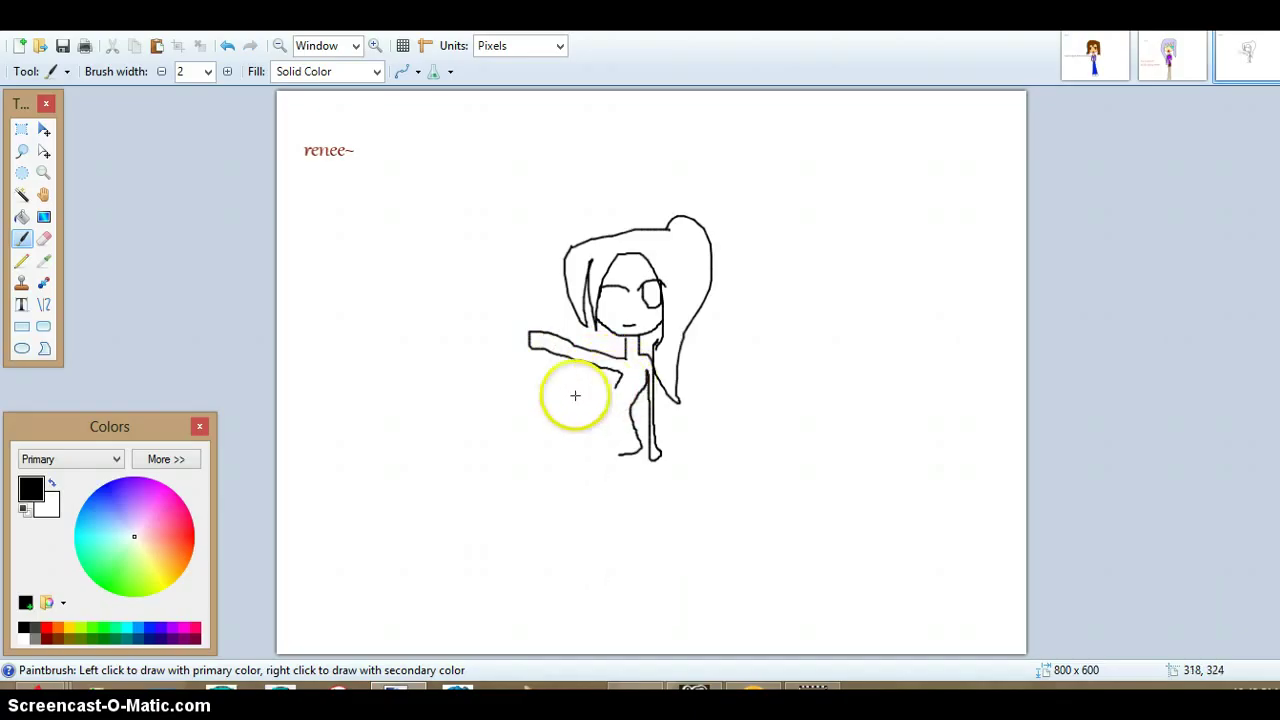
pyautogui.click(227, 45)
pyautogui.click(227, 45)
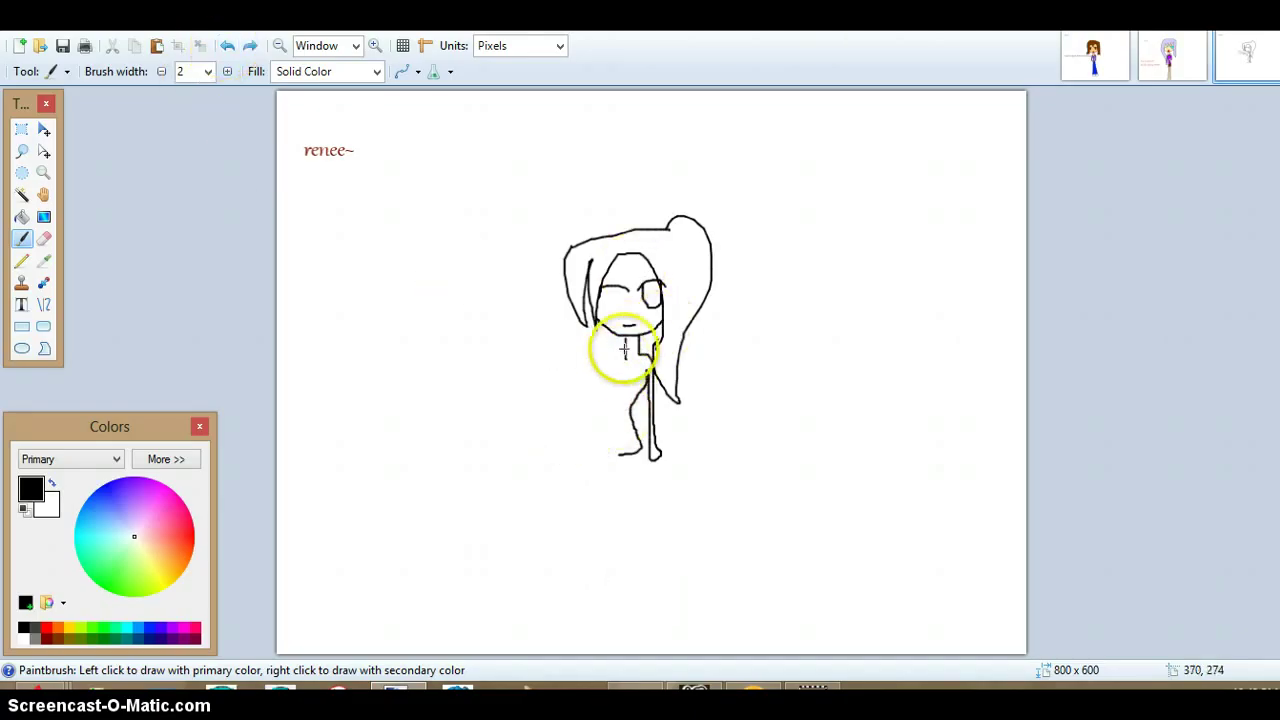
pyautogui.moveTo(626, 357)
pyautogui.mouseDown()
pyautogui.moveTo(509, 334)
pyautogui.moveTo(531, 342)
pyautogui.mouseUp()
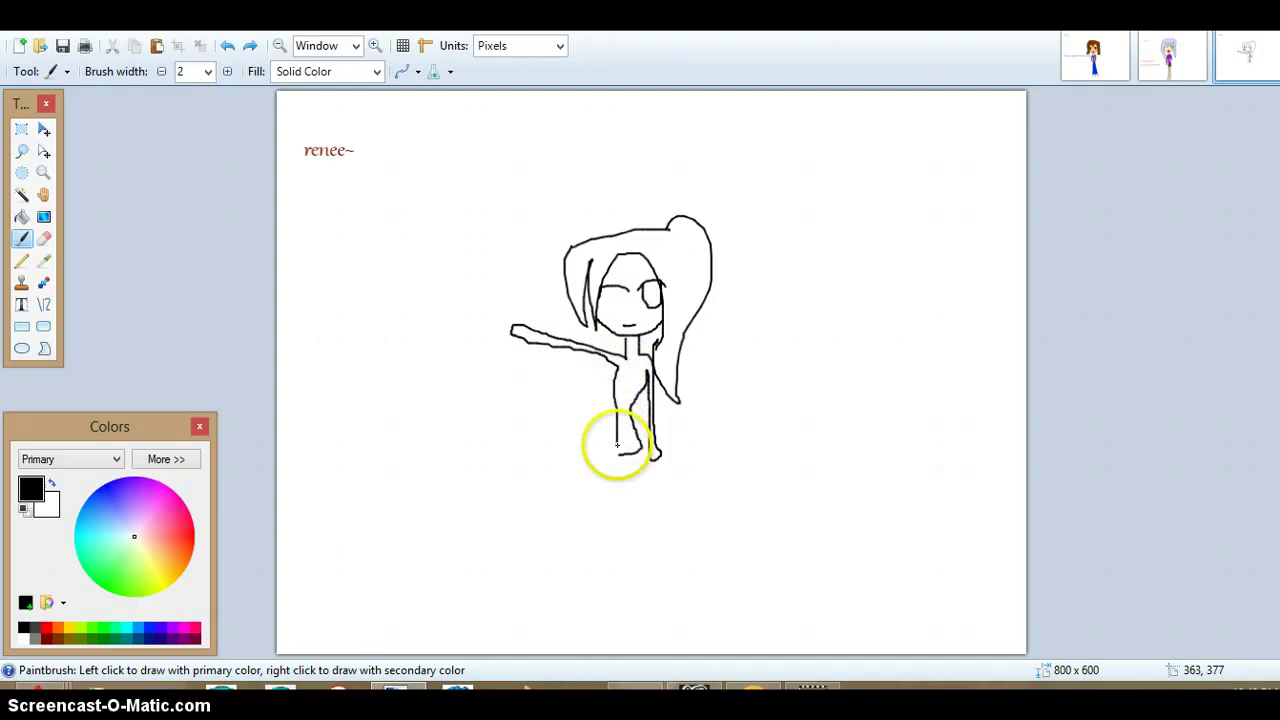
# Draw long black legs, the torso outline and a base line near the canvas bottom.
pyautogui.moveTo(617, 445)
pyautogui.mouseDown()
pyautogui.moveTo(614, 458)
pyautogui.moveTo(645, 378)
pyautogui.mouseUp()
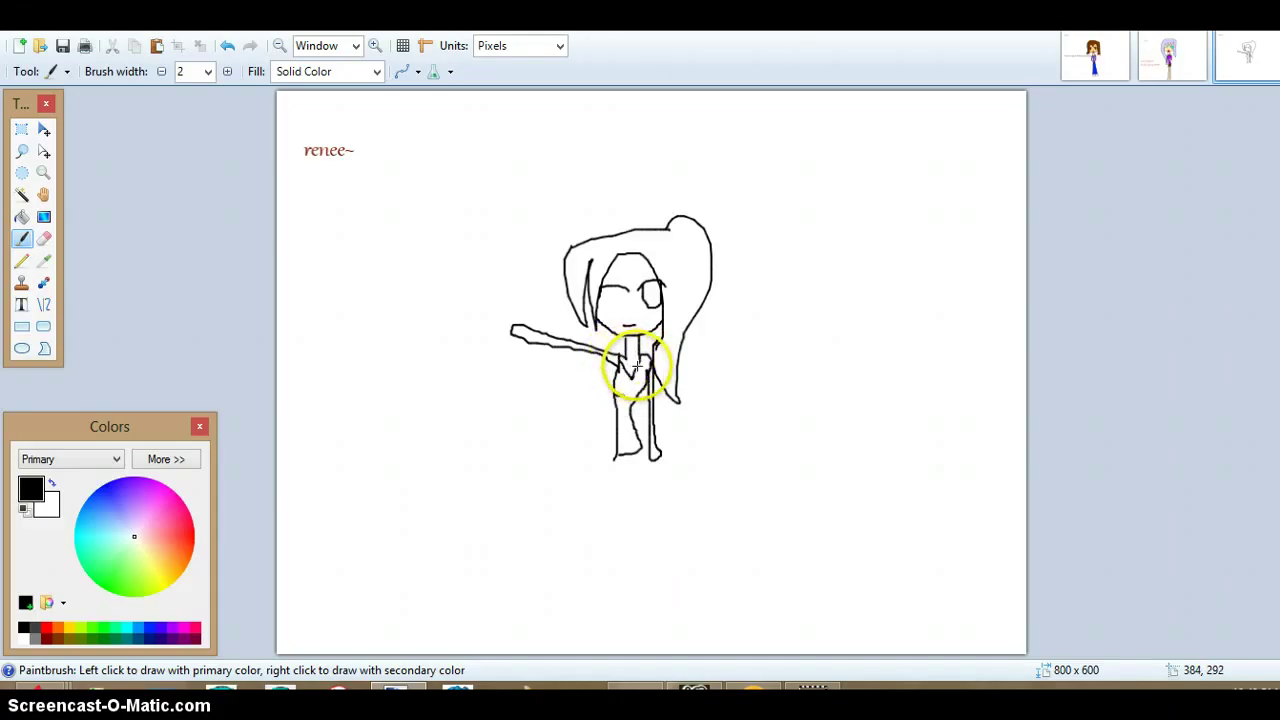
pyautogui.moveTo(648, 455); pyautogui.dragTo(649, 413)
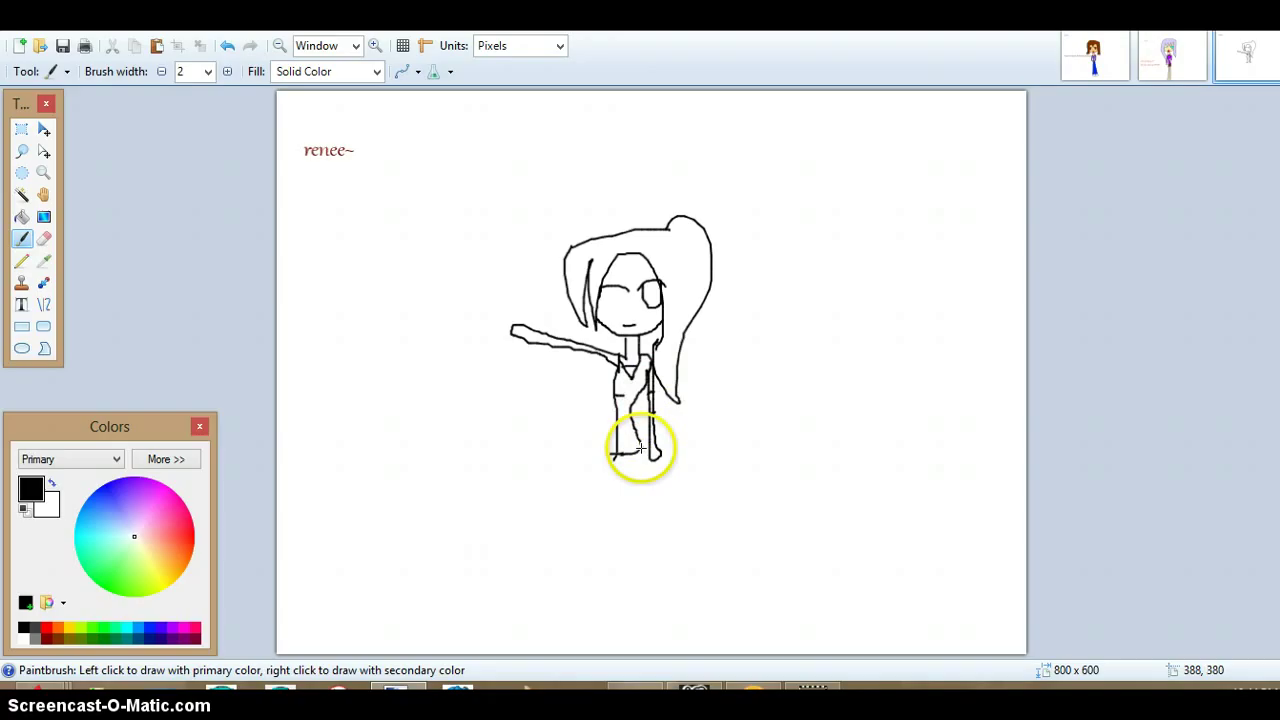
pyautogui.moveTo(640, 450)
pyautogui.mouseDown()
pyautogui.moveTo(604, 567)
pyautogui.moveTo(591, 567)
pyautogui.mouseUp()
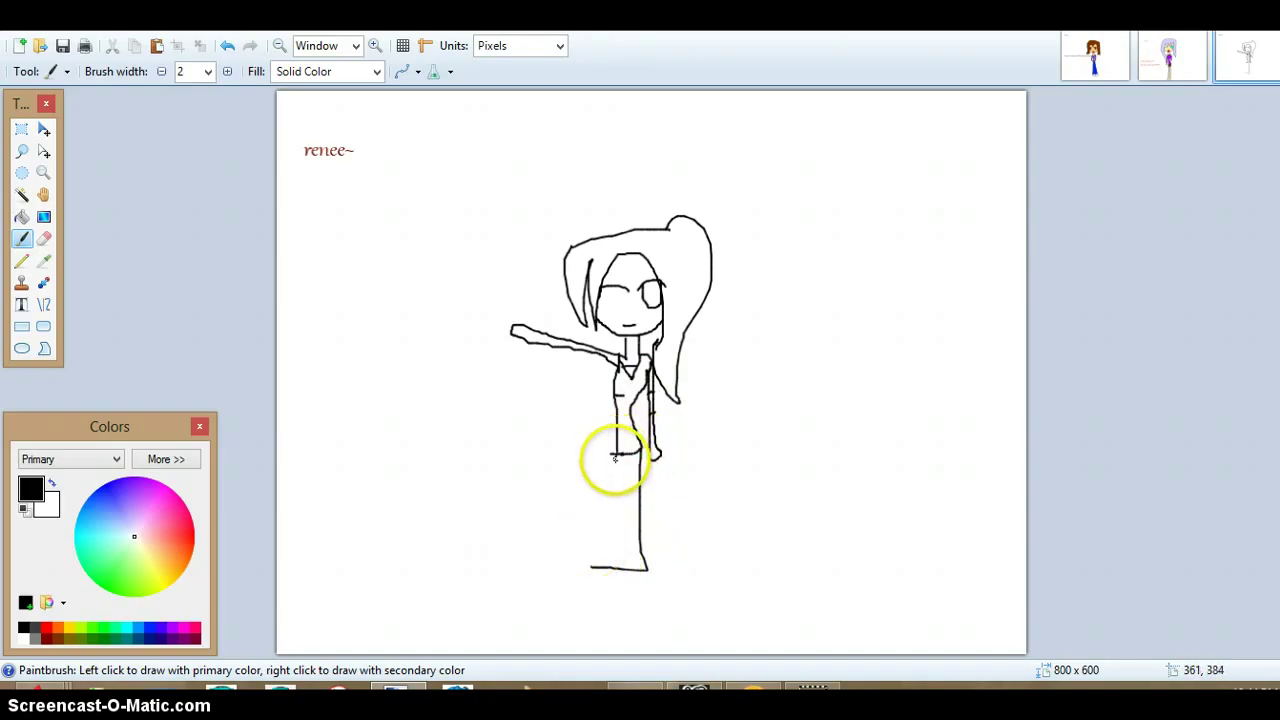
pyautogui.moveTo(611, 458); pyautogui.dragTo(595, 566)
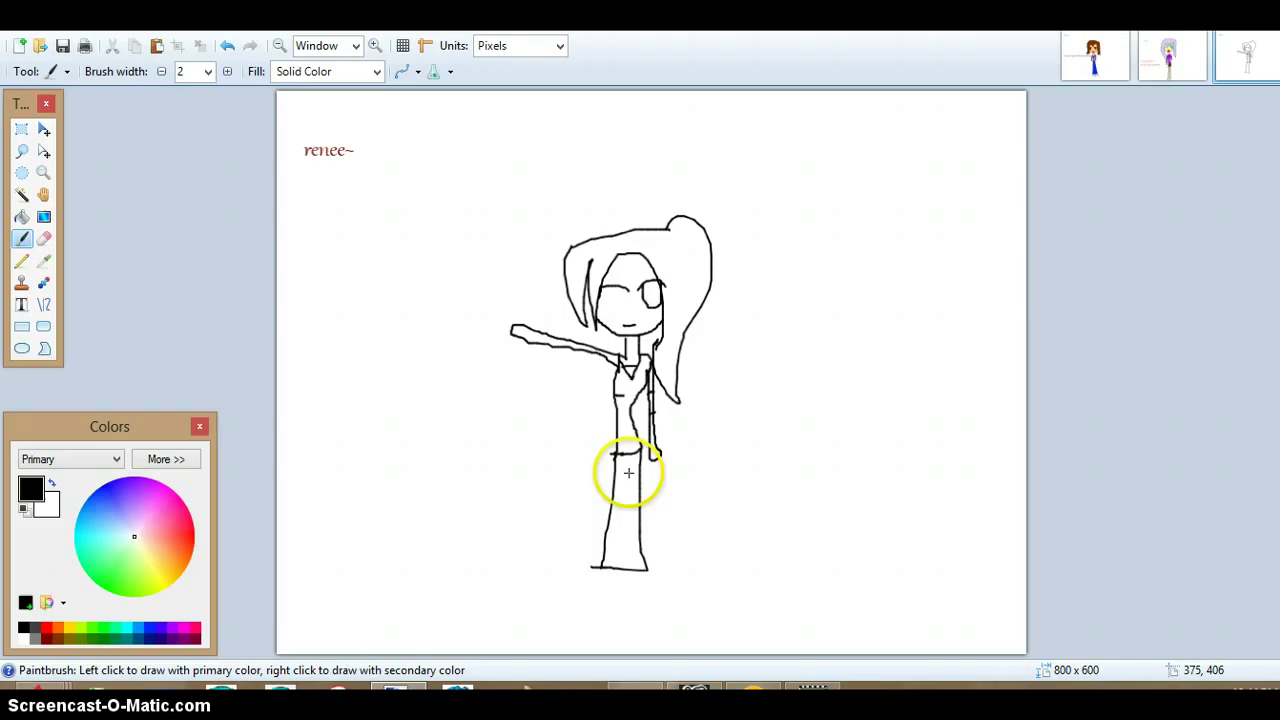
pyautogui.moveTo(626, 473); pyautogui.dragTo(624, 570)
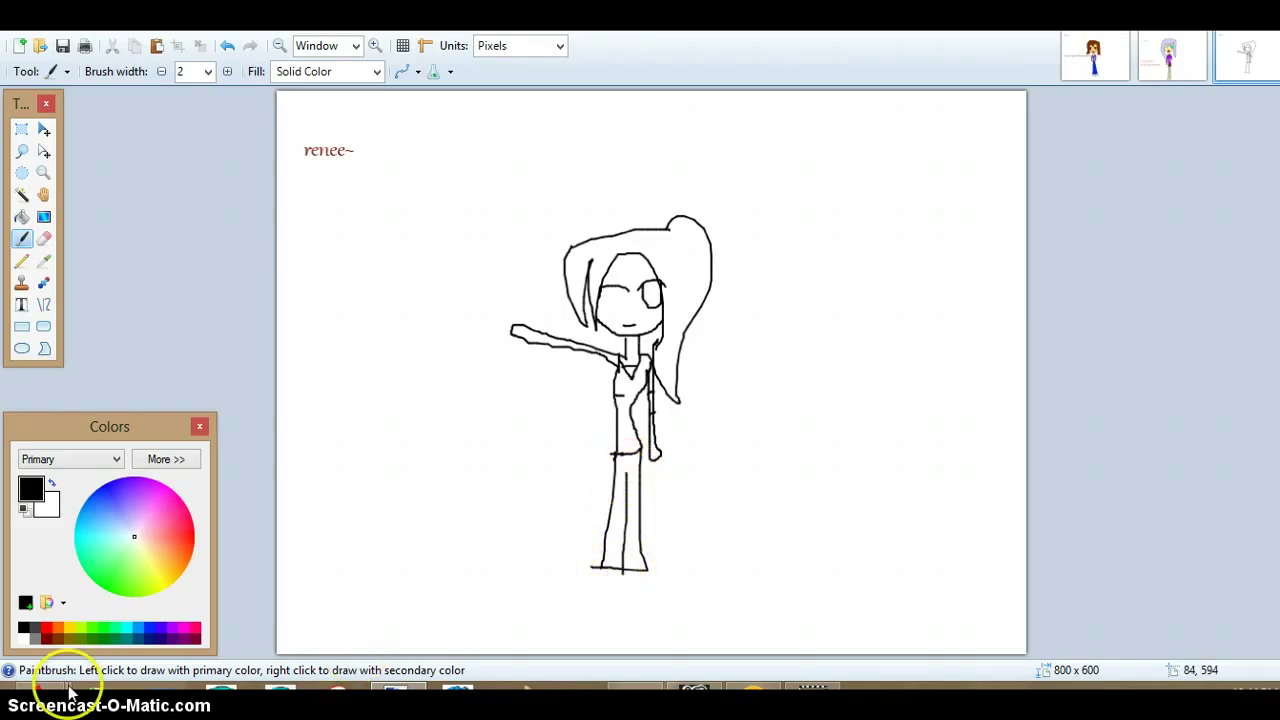
# Skip the YouTube ad and advance the mix twice to the Blurred Lines lyrics video.
pyautogui.moveTo(40, 692)
pyautogui.click(330, 600)
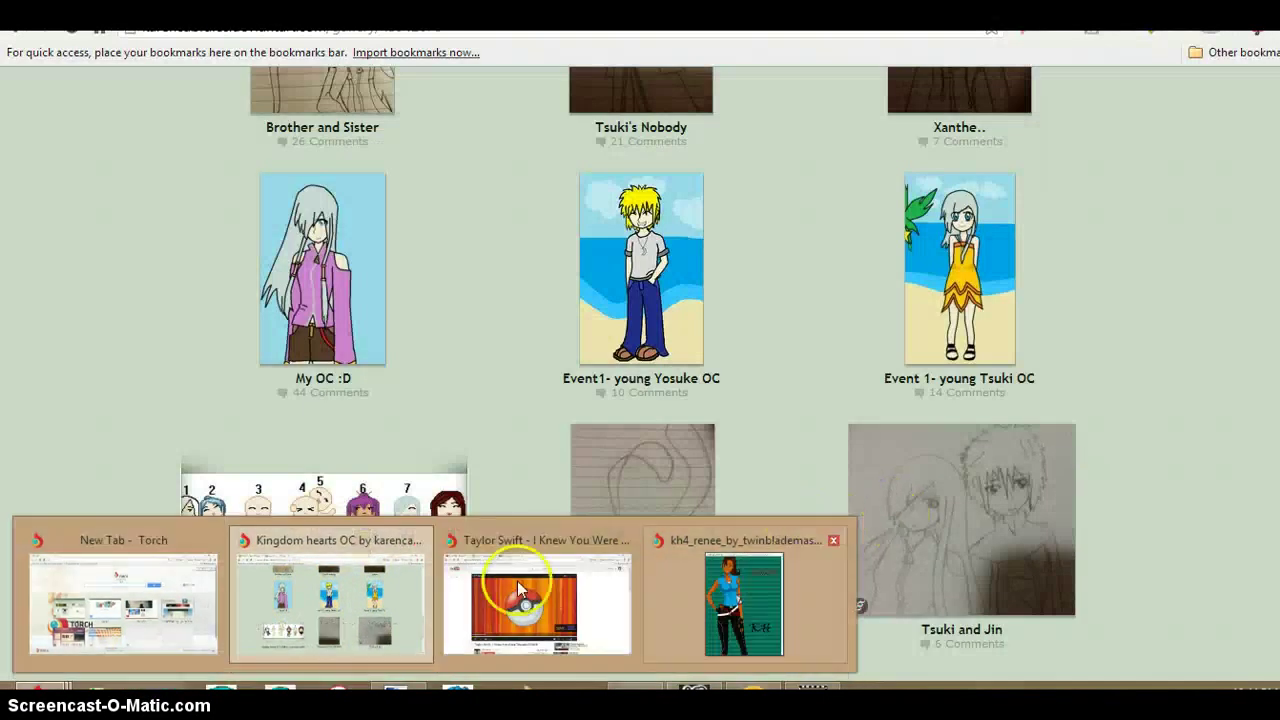
pyautogui.click(517, 588)
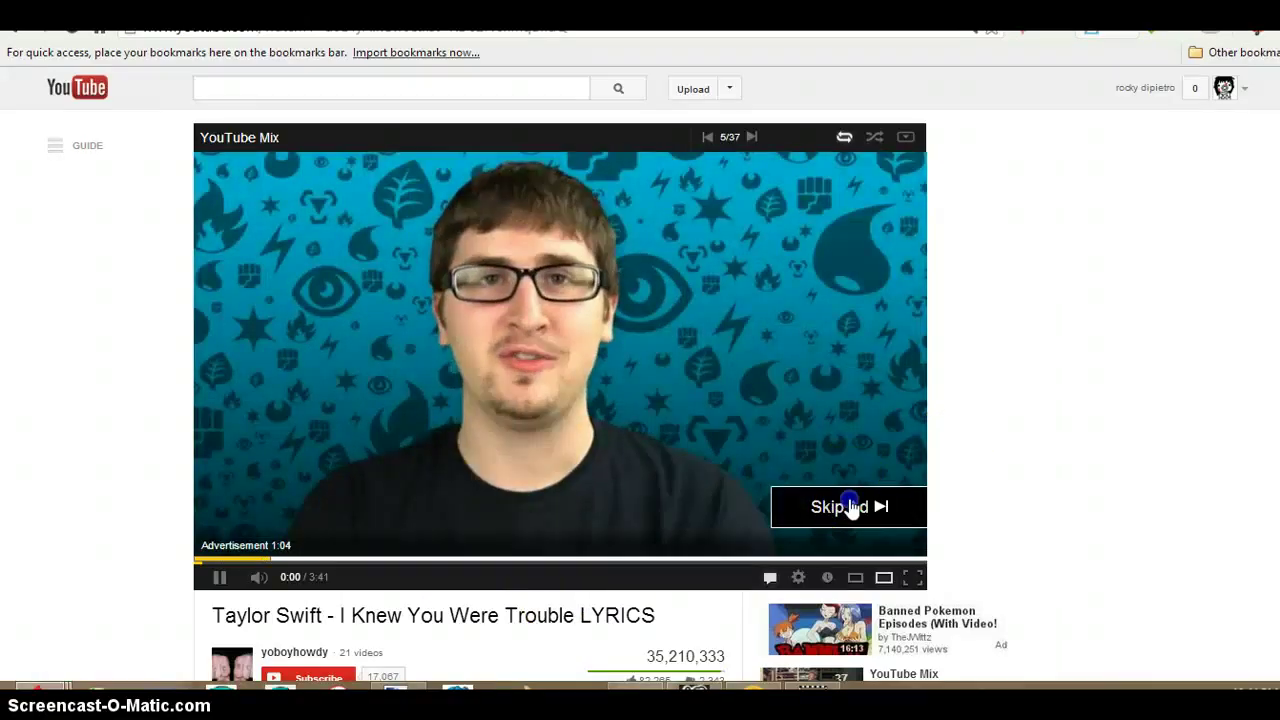
pyautogui.click(848, 506)
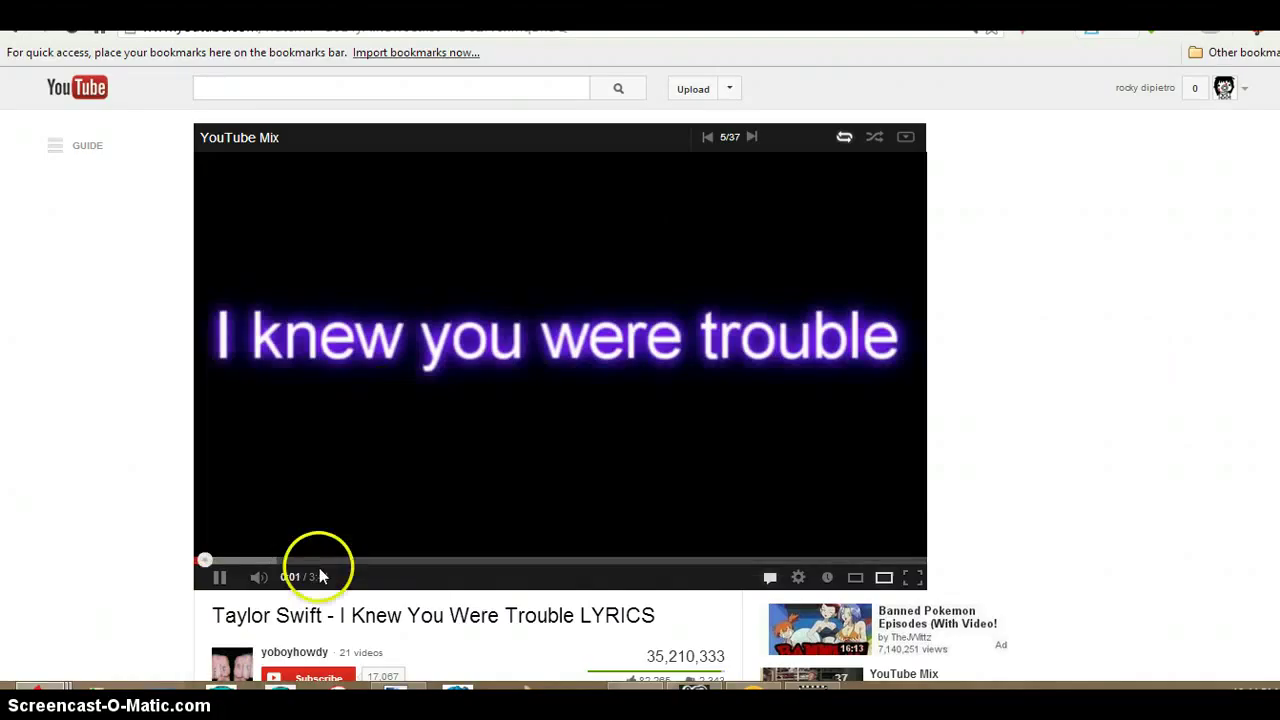
pyautogui.click(757, 138)
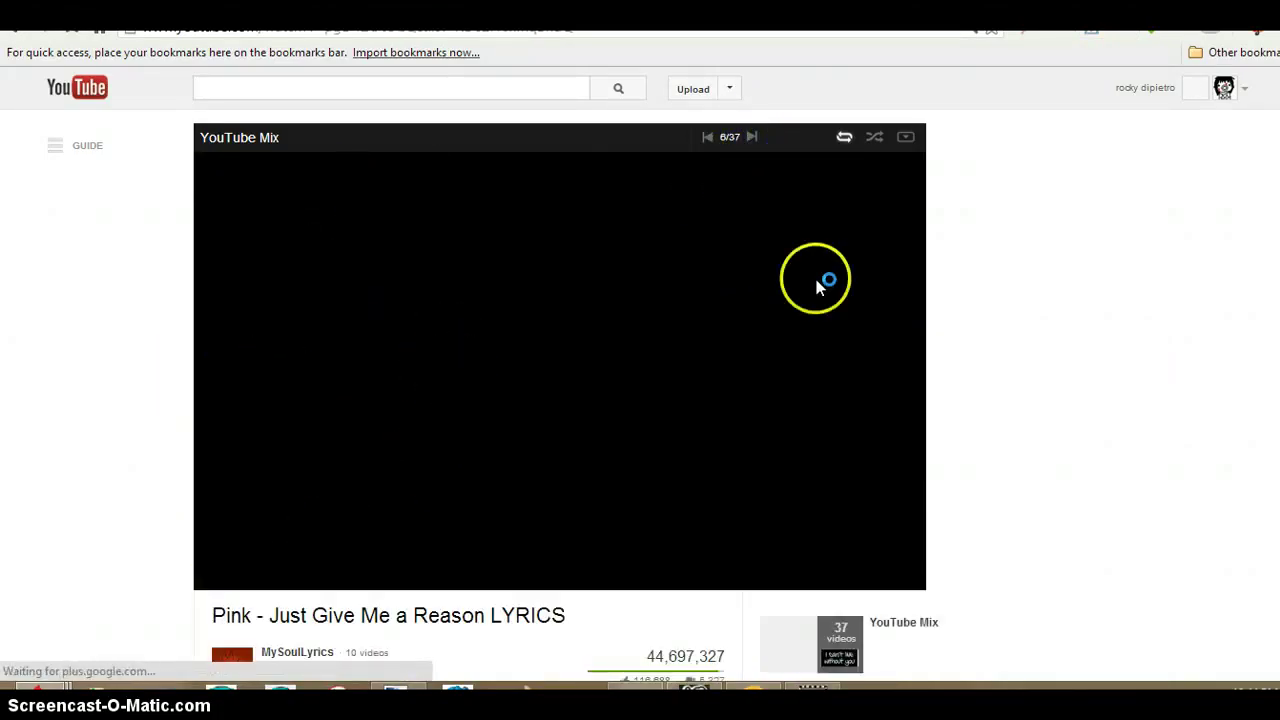
pyautogui.click(757, 138)
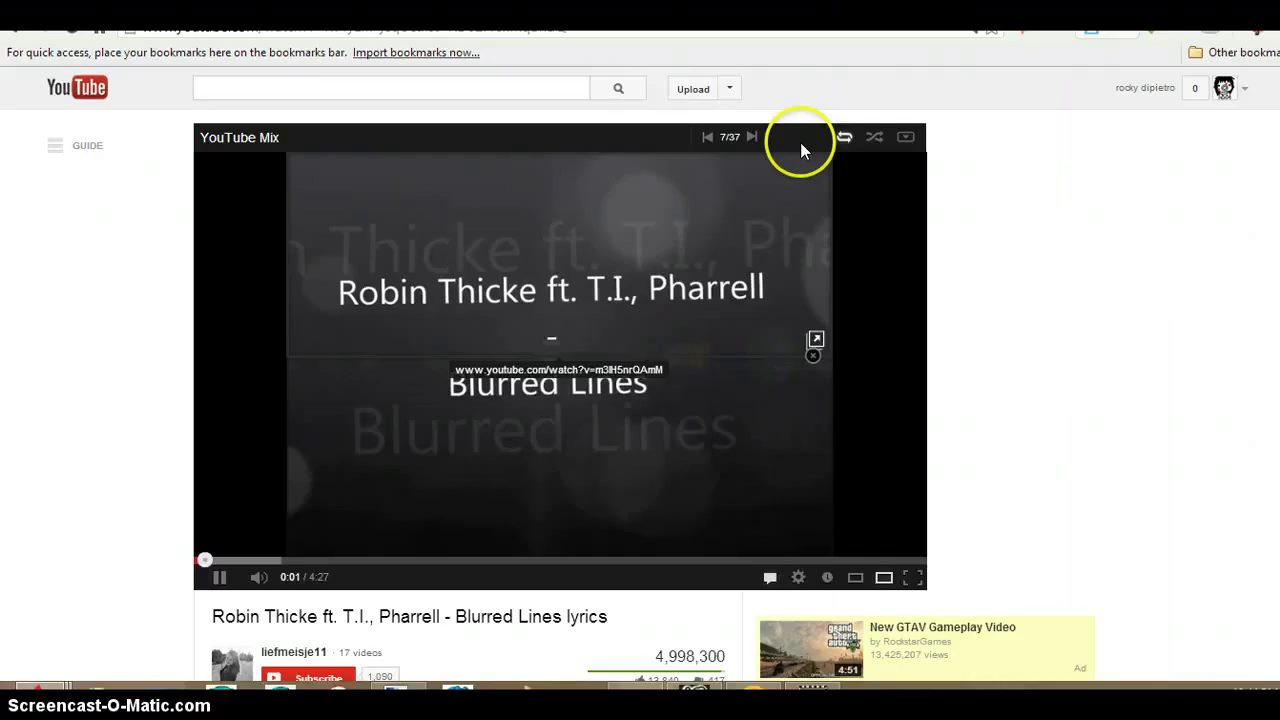
# Go from the journal's comments to the commenter's deviantART gallery.
pyautogui.hotkey('alt', 'Left')
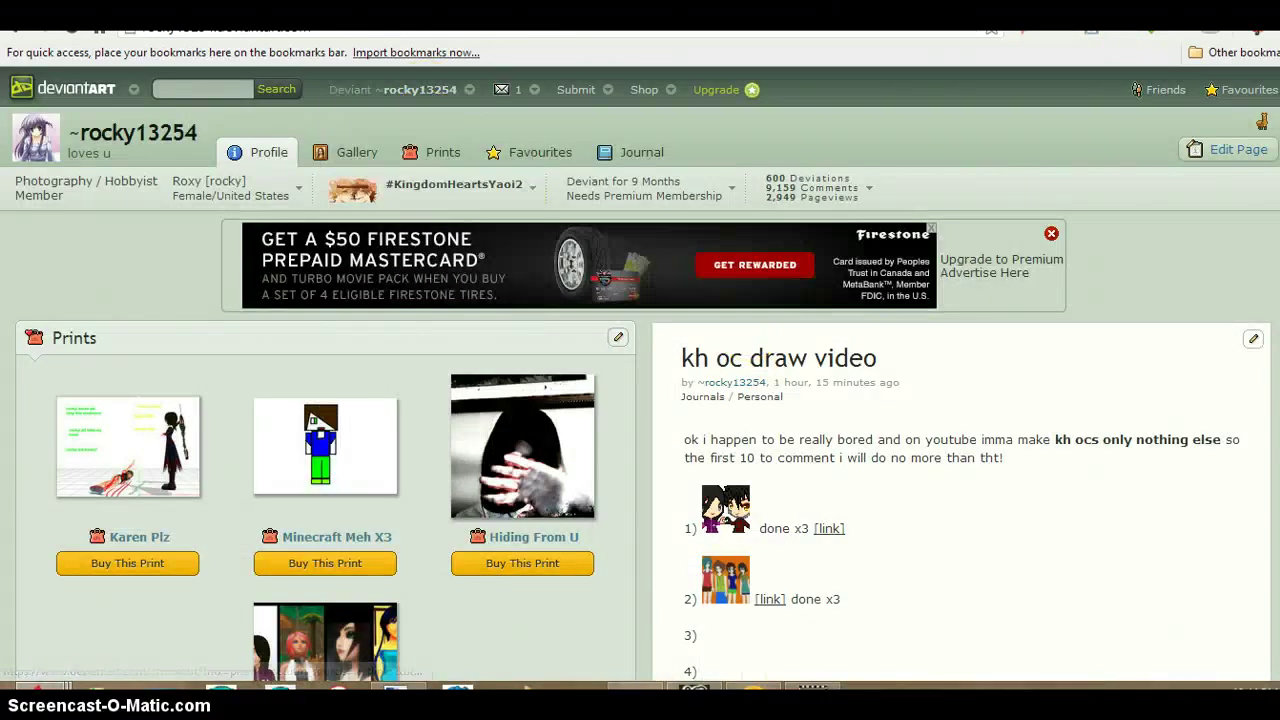
pyautogui.scroll(-3, 640, 370)
pyautogui.scroll(-4, 640, 370)
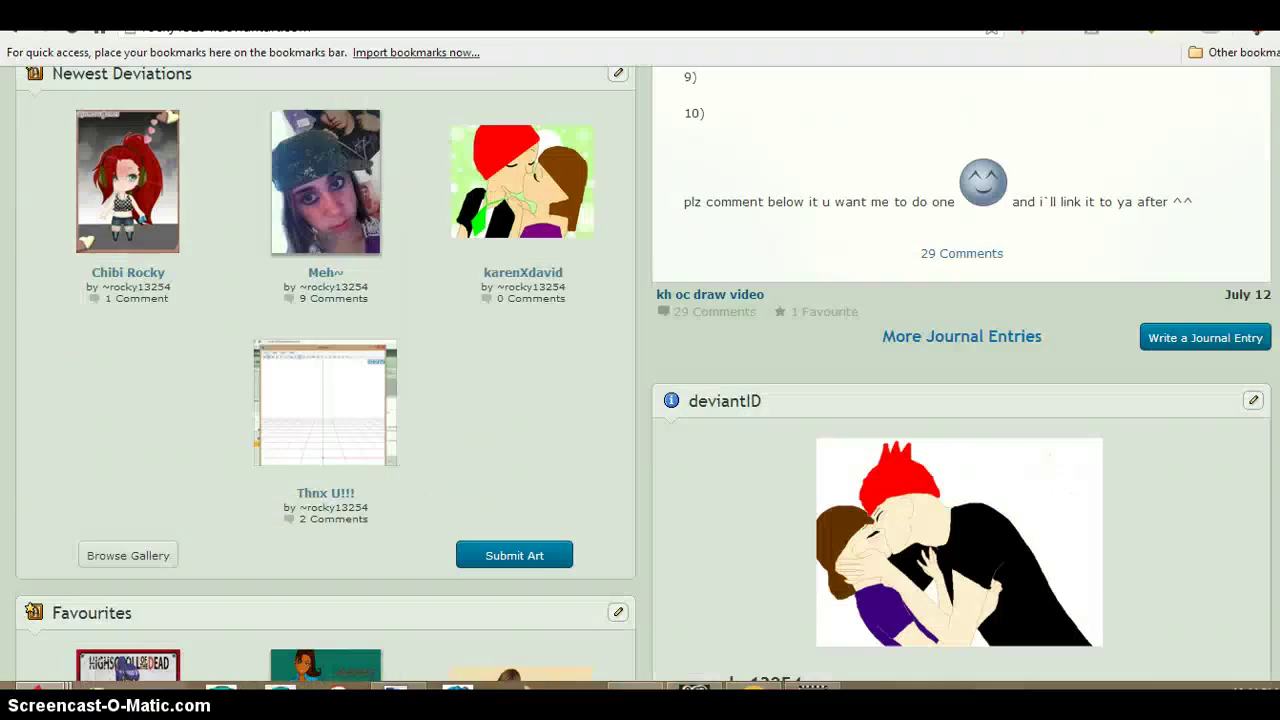
pyautogui.click(948, 256)
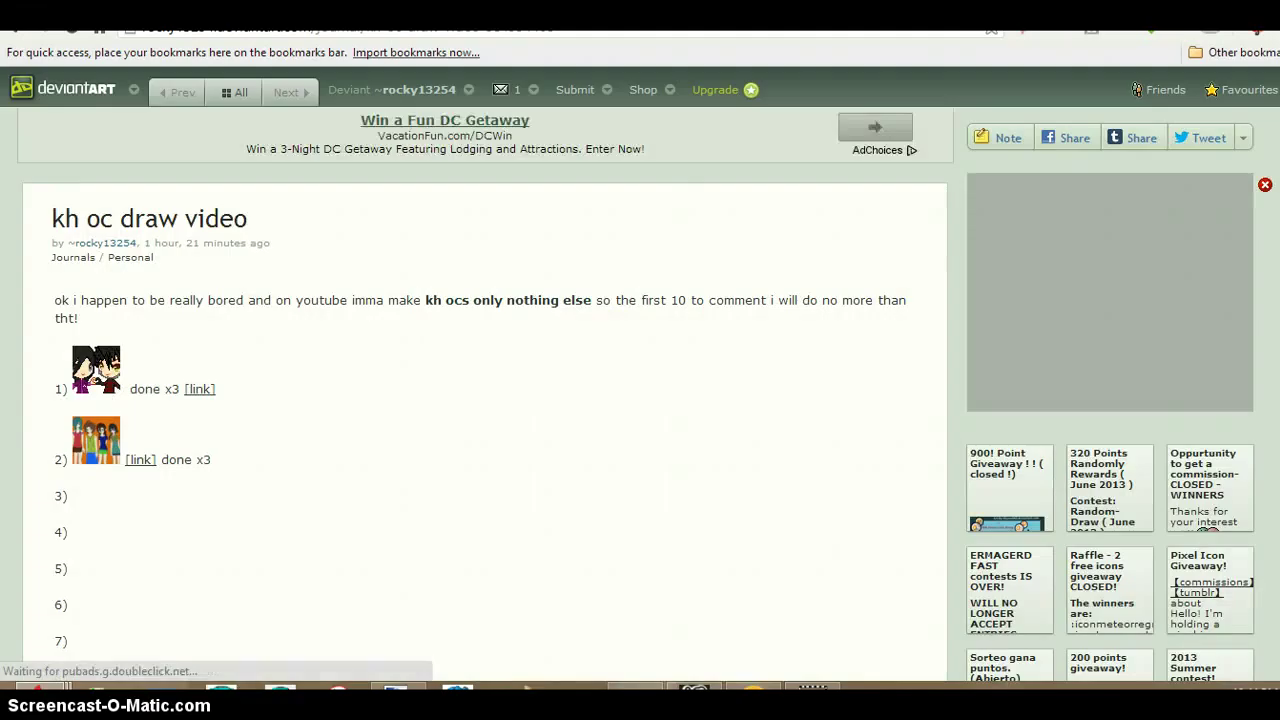
pyautogui.scroll(-3, 560, 412)
pyautogui.scroll(-3, 485, 400)
pyautogui.scroll(-2, 485, 400)
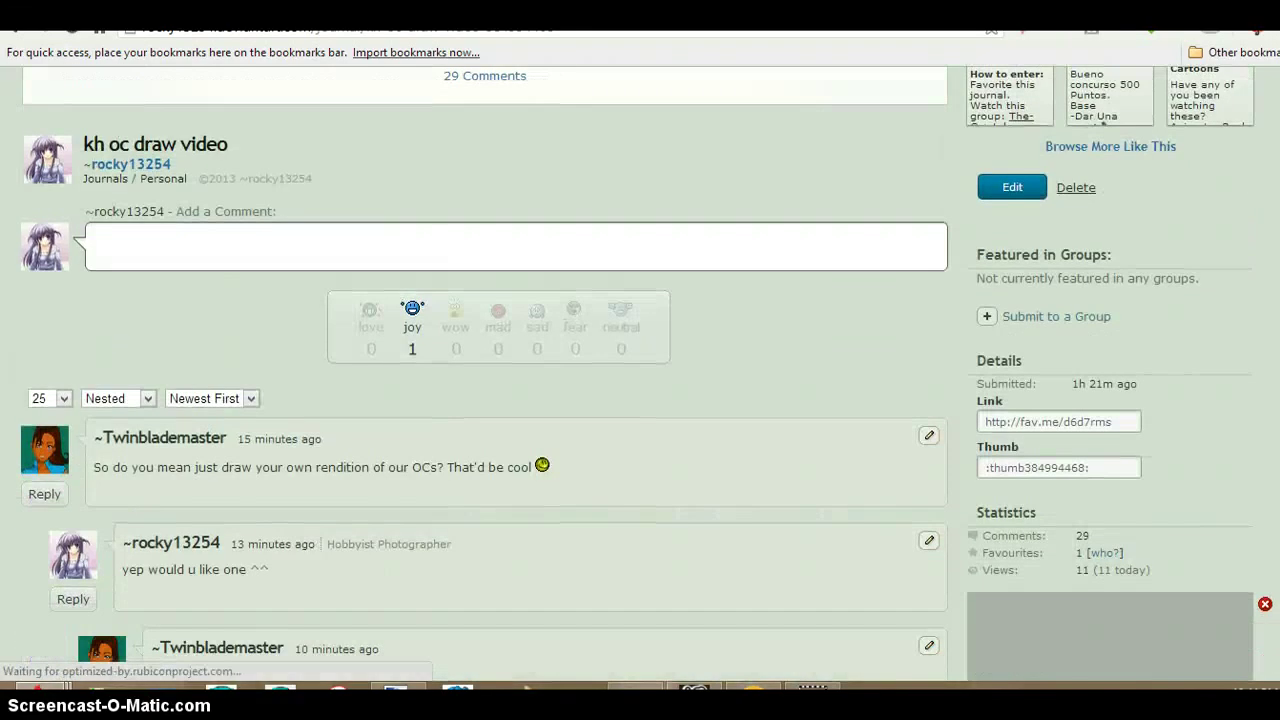
pyautogui.click(152, 431)
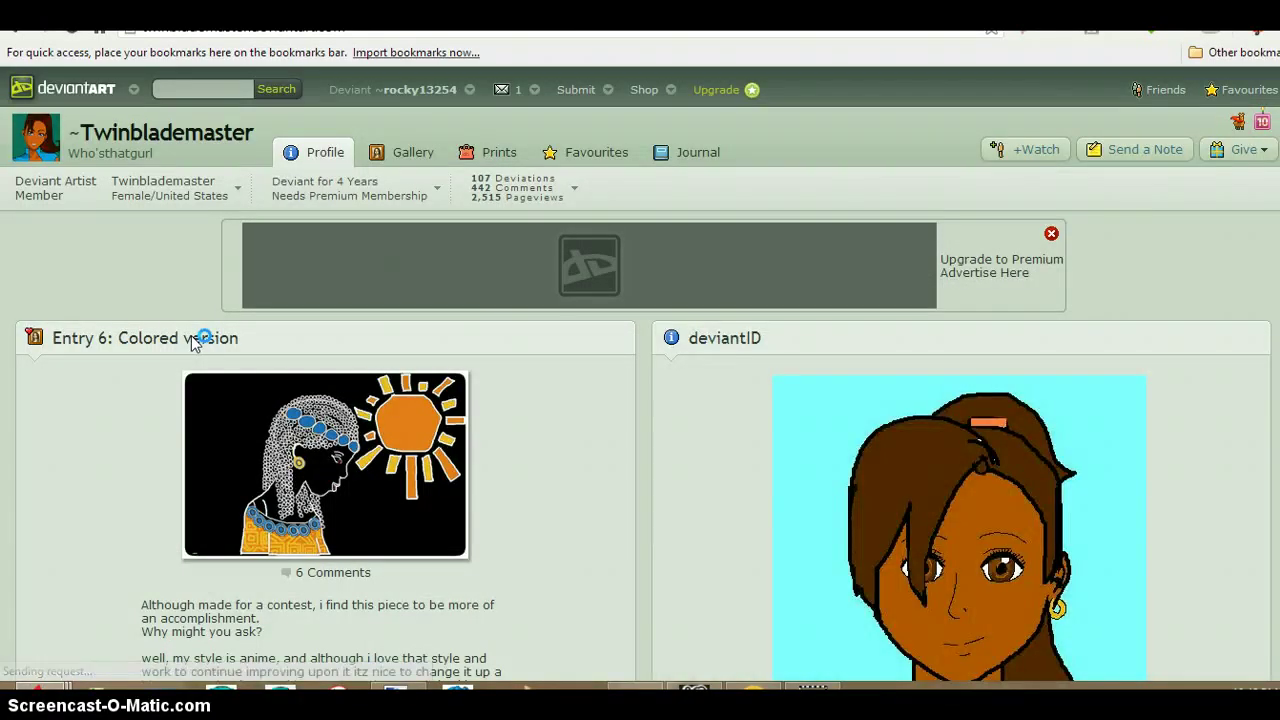
pyautogui.click(412, 153)
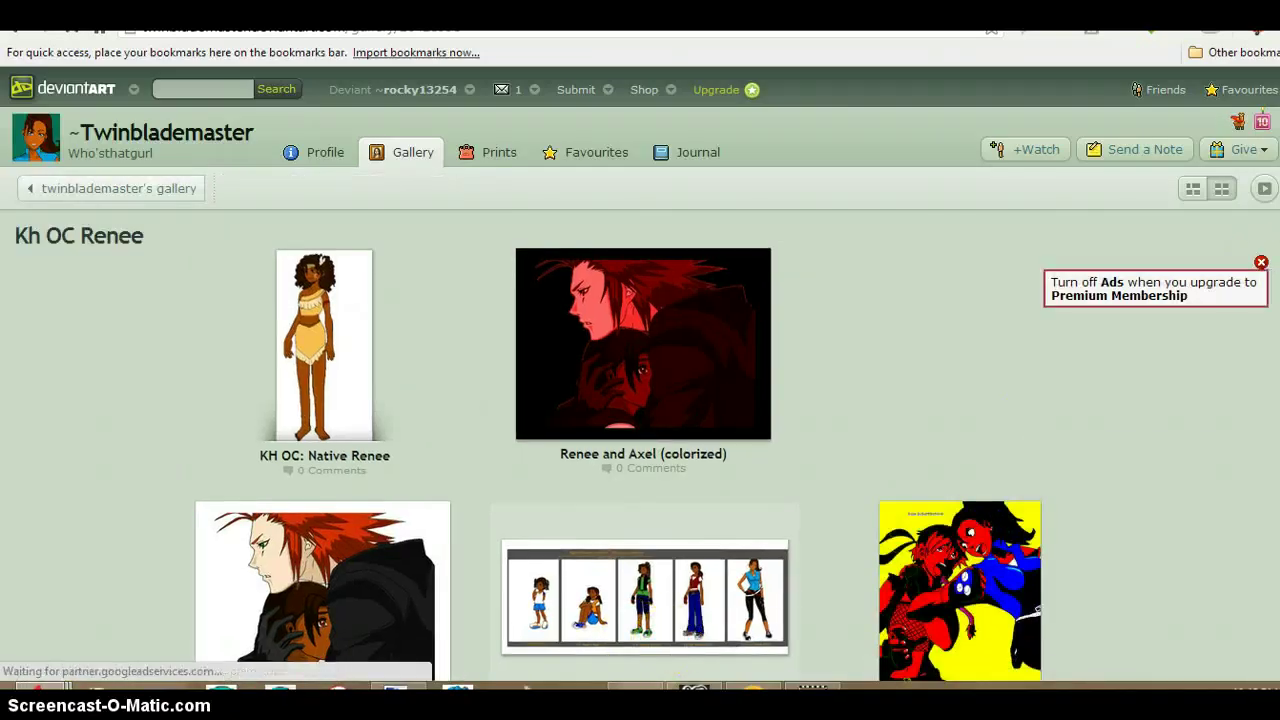
pyautogui.scroll(-4, 640, 370)
pyautogui.scroll(-1, 640, 370)
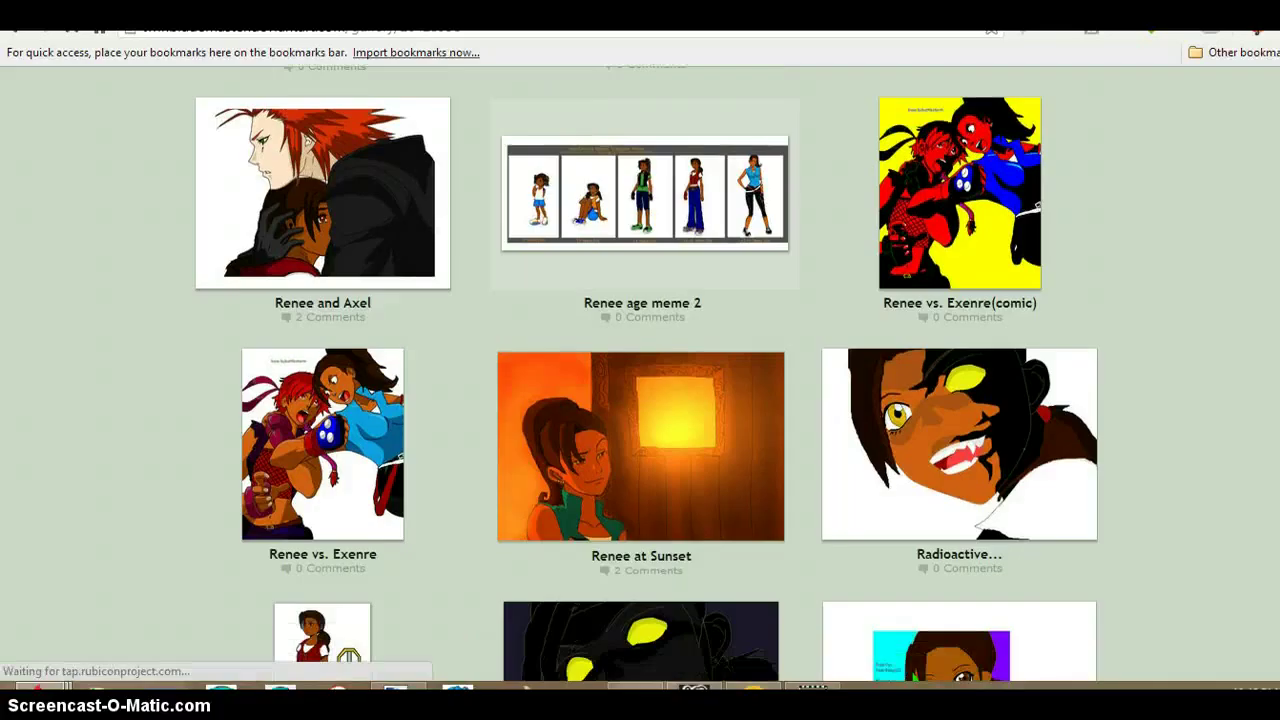
pyautogui.scroll(-1, 640, 370)
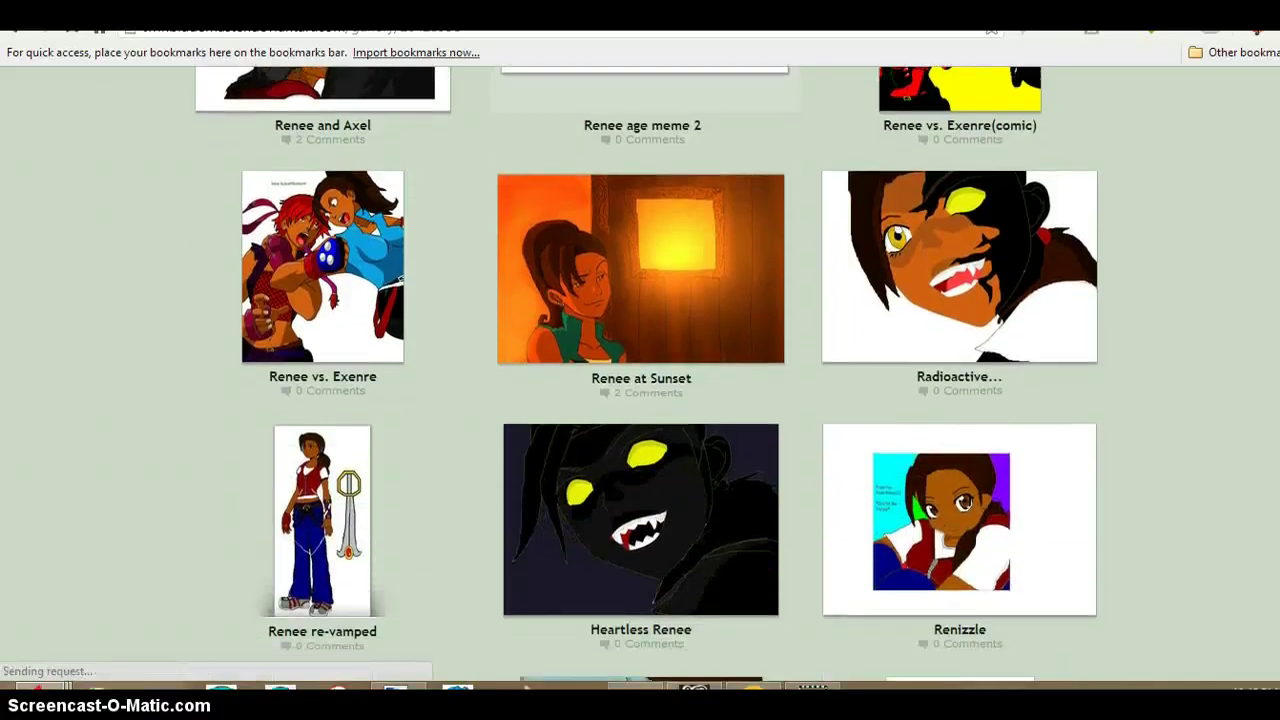
pyautogui.scroll(-1, 640, 370)
pyautogui.scroll(-1, 640, 370)
pyautogui.scroll(-1, 640, 370)
pyautogui.scroll(-2, 640, 370)
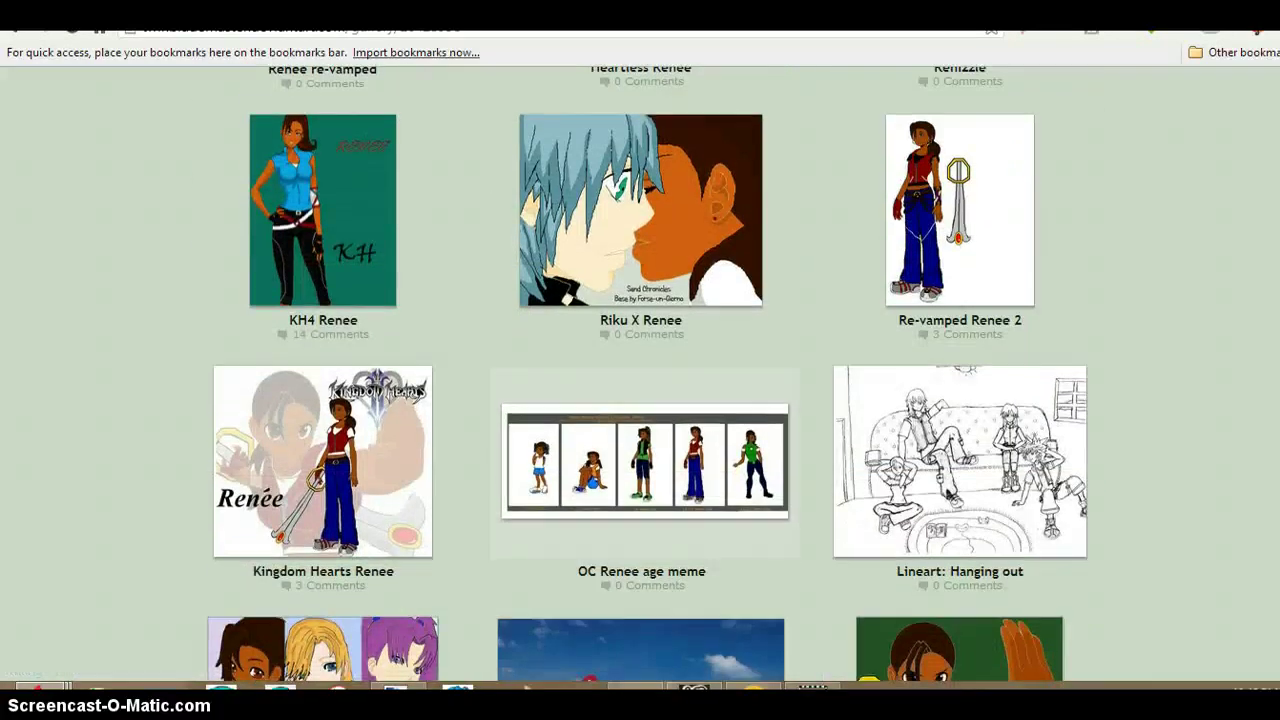
pyautogui.scroll(-1, 640, 370)
pyautogui.scroll(-2, 640, 370)
pyautogui.scroll(-1, 640, 370)
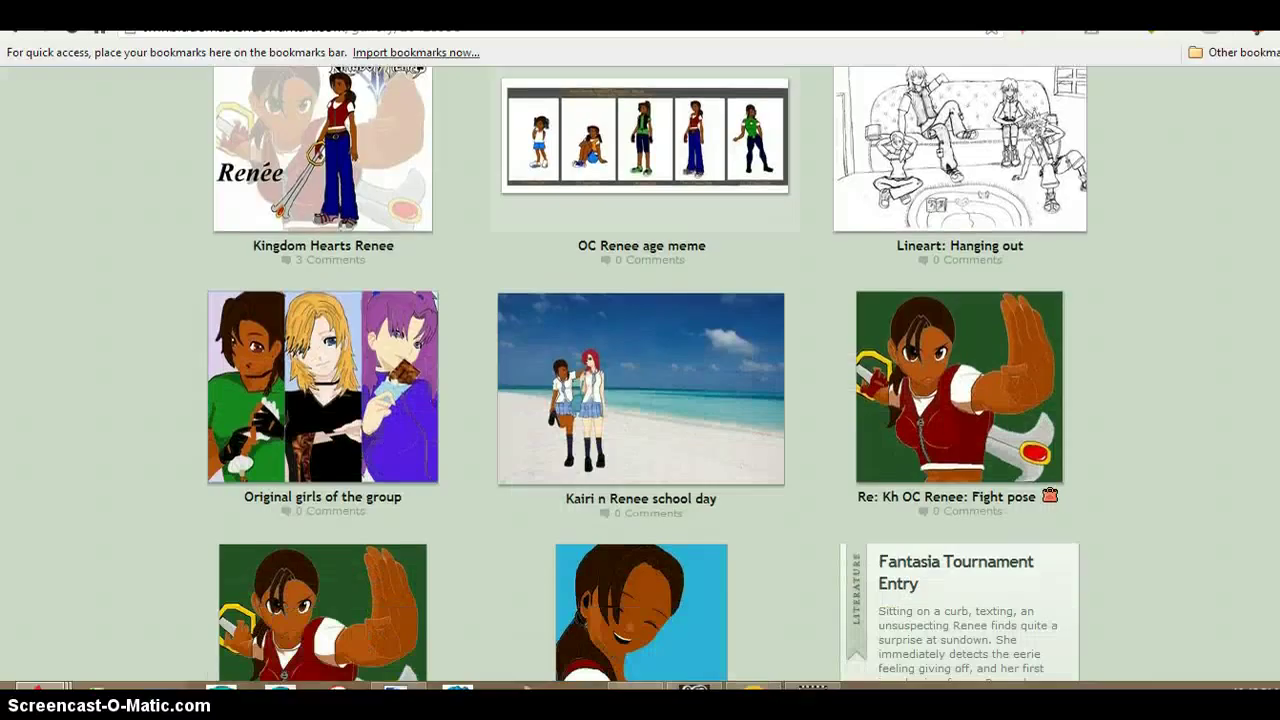
pyautogui.scroll(-1, 640, 370)
pyautogui.scroll(-1, 640, 370)
pyautogui.scroll(-1, 640, 370)
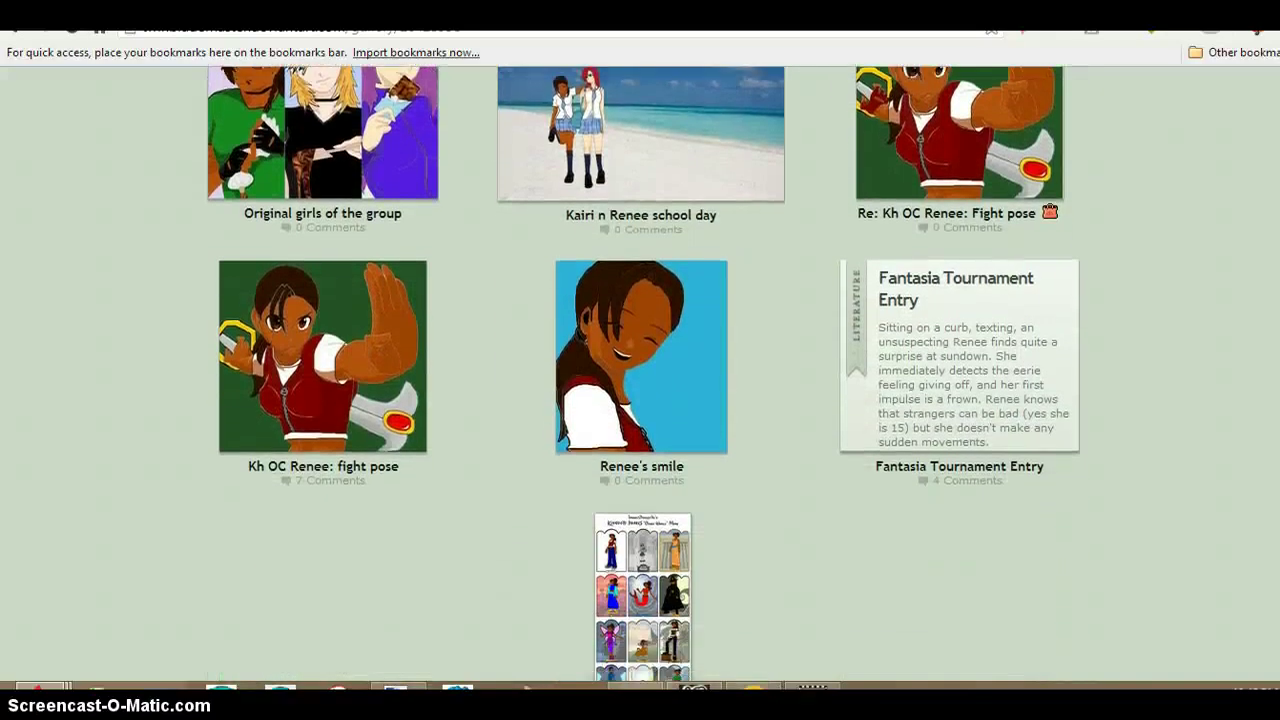
pyautogui.scroll(-1, 640, 370)
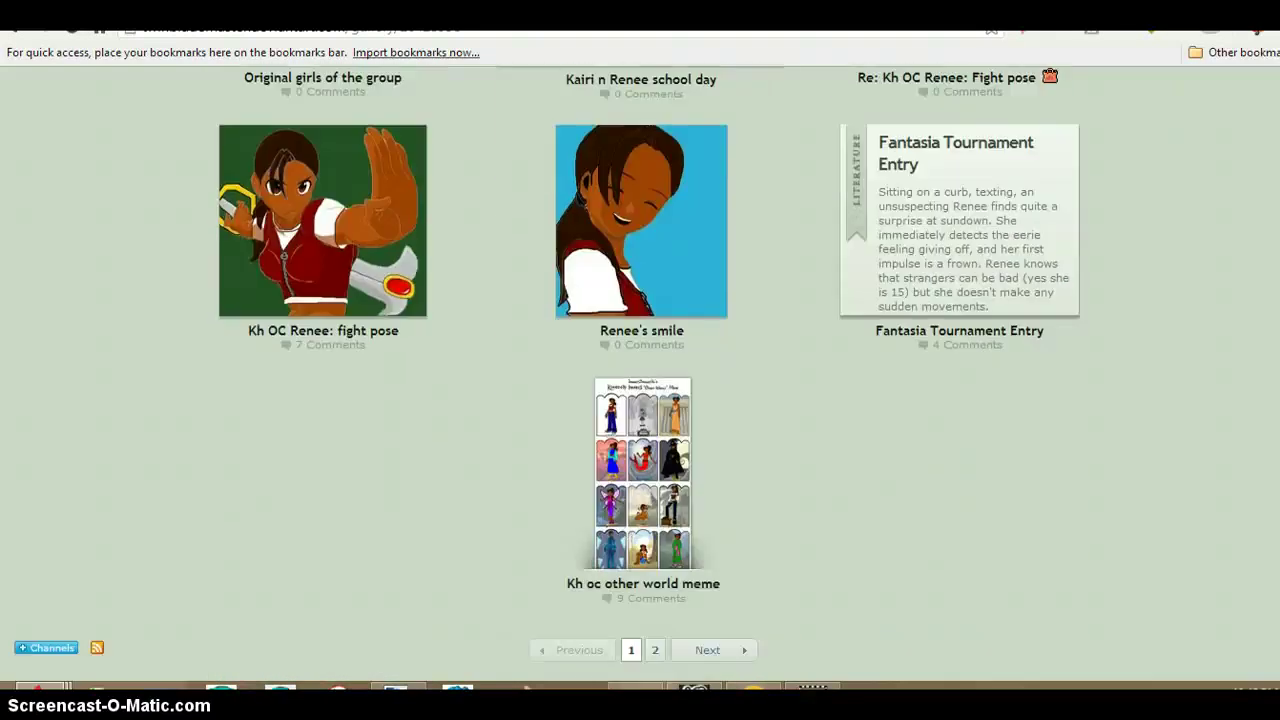
pyautogui.scroll(-1, 640, 370)
pyautogui.scroll(1, 640, 370)
pyautogui.scroll(3, 640, 370)
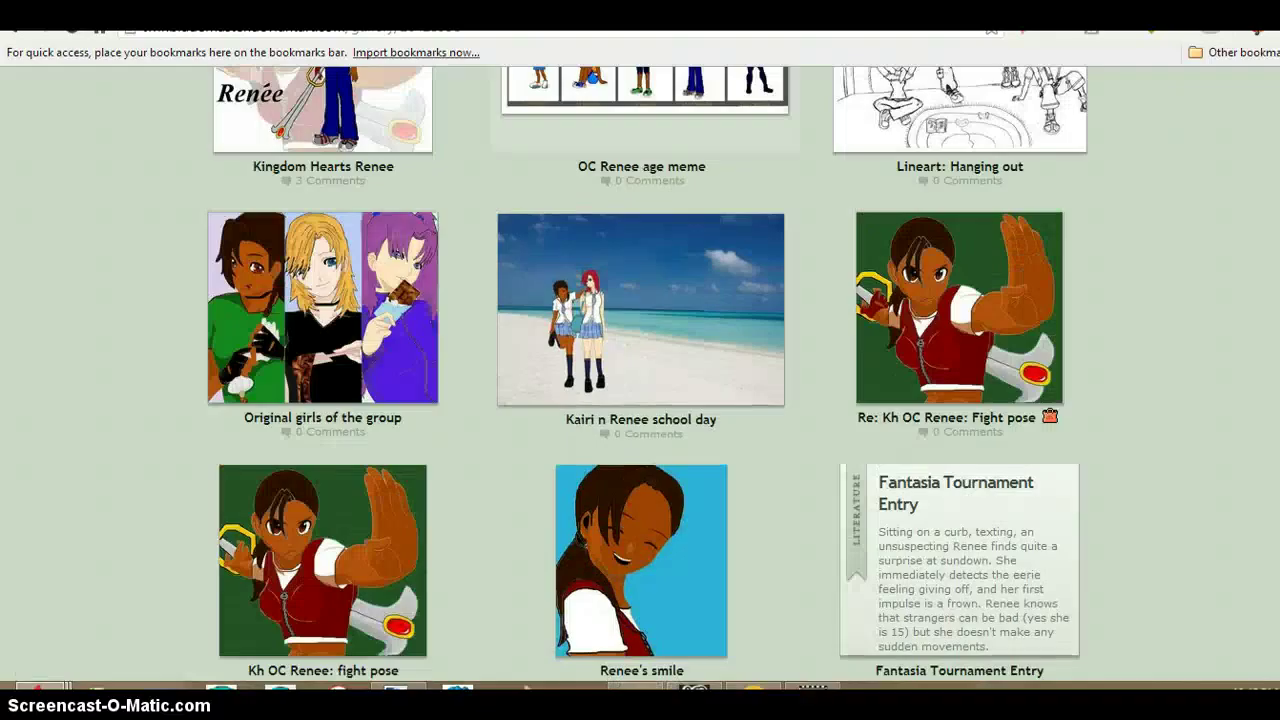
pyautogui.scroll(4, 640, 370)
pyautogui.scroll(5, 640, 370)
pyautogui.scroll(-2, 640, 370)
pyautogui.scroll(-2, 640, 370)
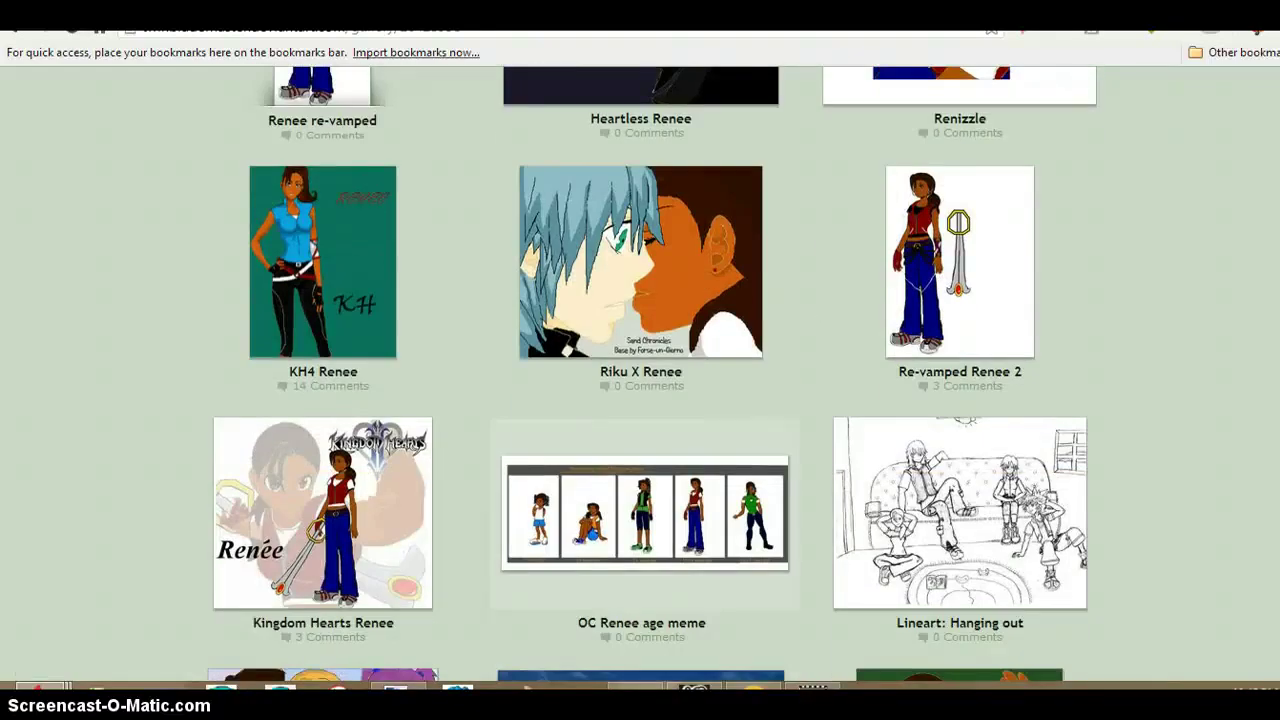
pyautogui.scroll(5, 640, 370)
pyautogui.scroll(-6, 640, 370)
# View the OC Renee age meme and Renee age meme 2 artworks, then return to Paint.NET.
pyautogui.click(500, 497)
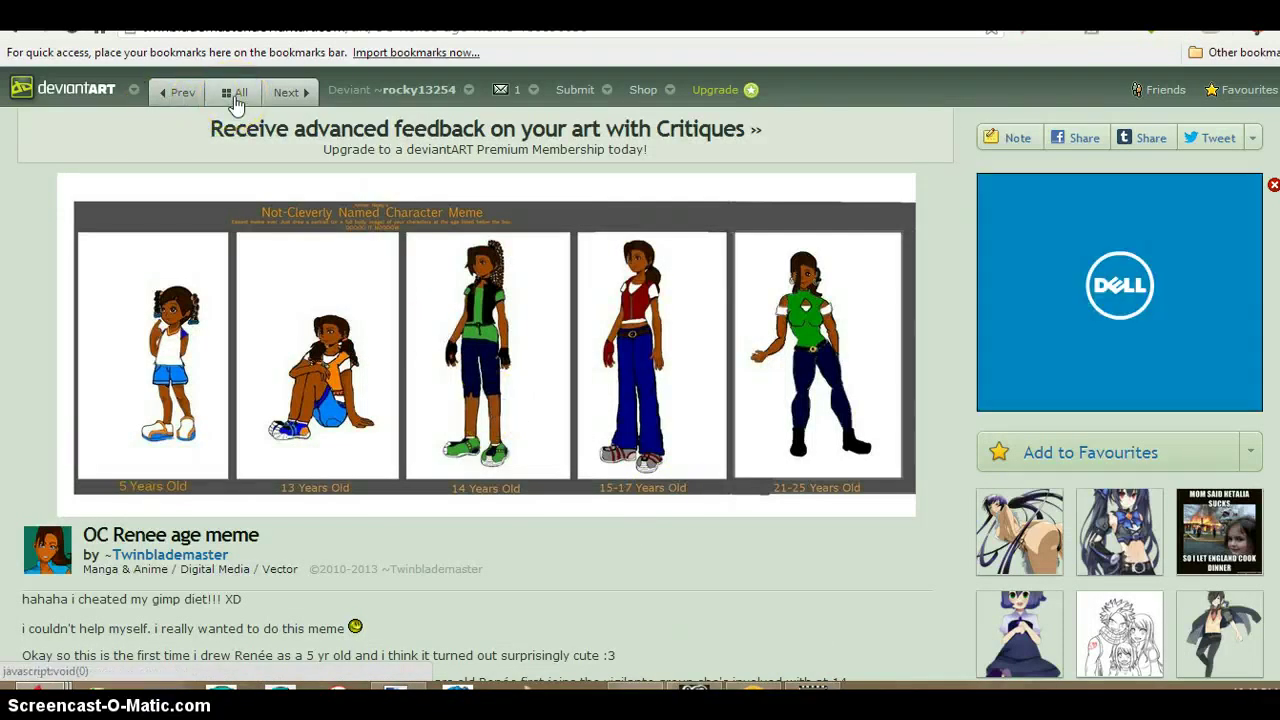
pyautogui.click(236, 95)
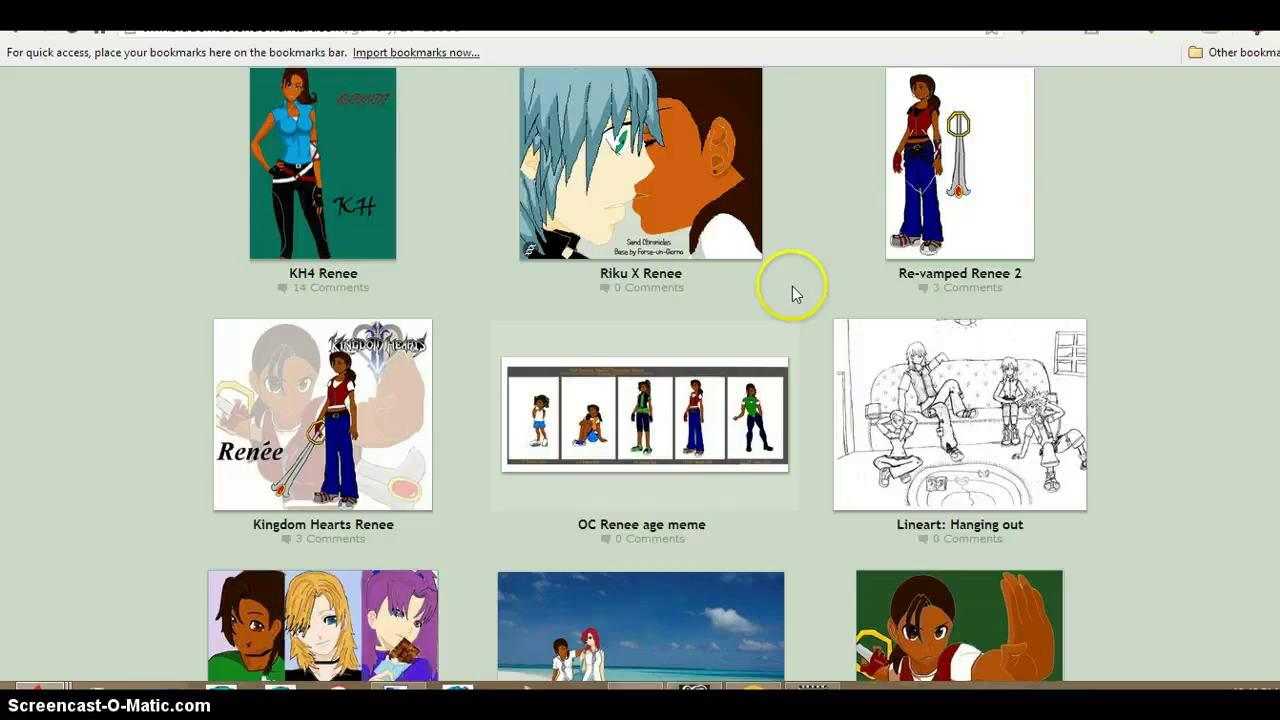
pyautogui.scroll(-3, 765, 262)
pyautogui.scroll(-2, 765, 262)
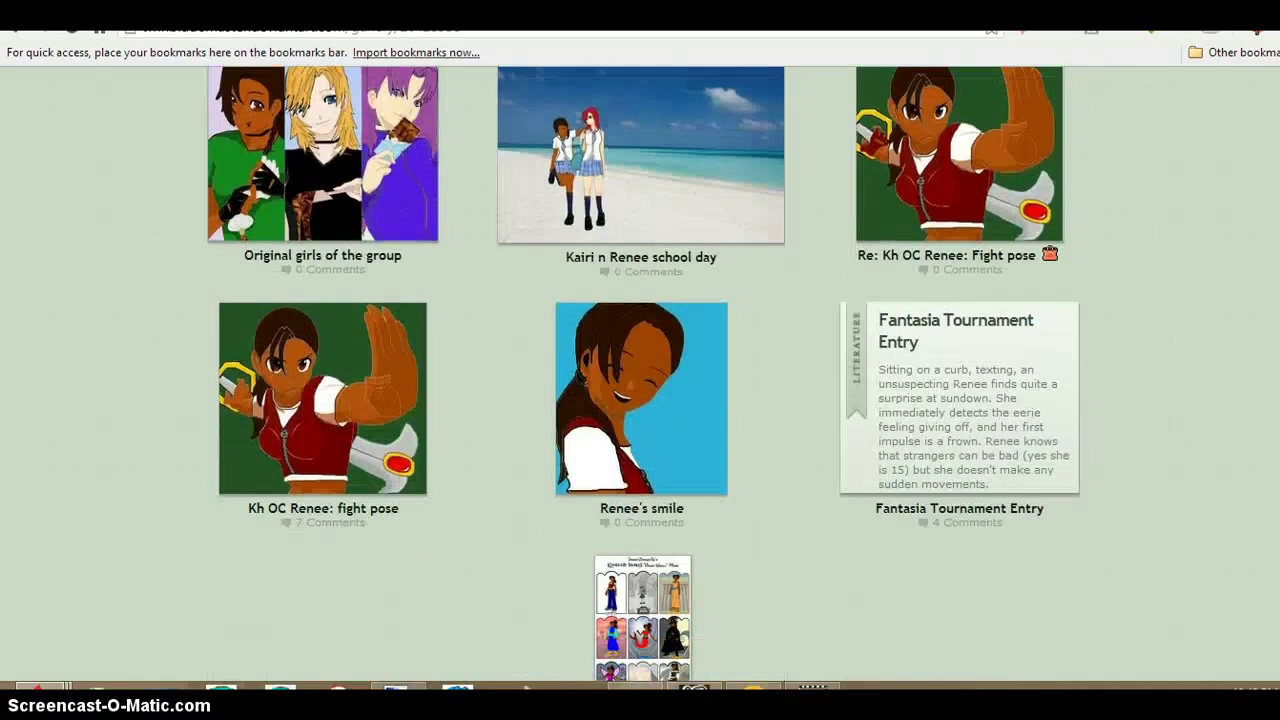
pyautogui.scroll(-2, 765, 262)
pyautogui.scroll(6, 765, 262)
pyautogui.scroll(3, 778, 200)
pyautogui.scroll(4, 778, 200)
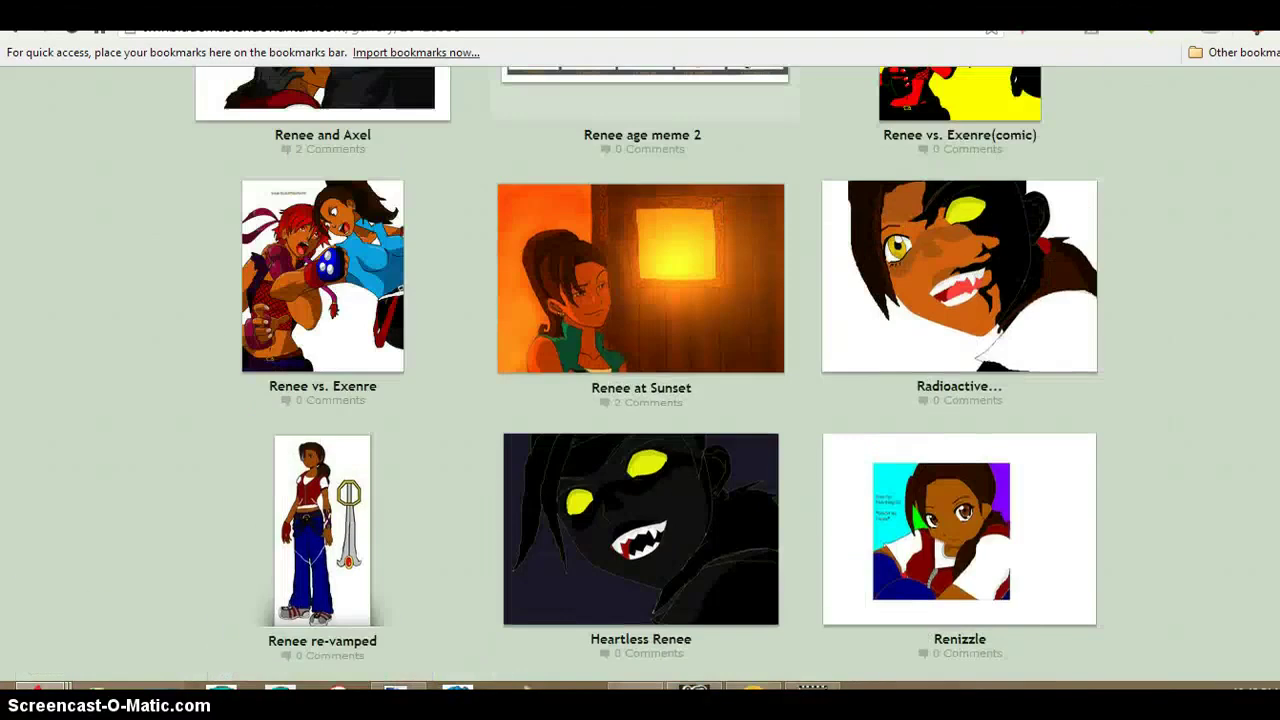
pyautogui.scroll(2, 778, 200)
pyautogui.click(778, 200)
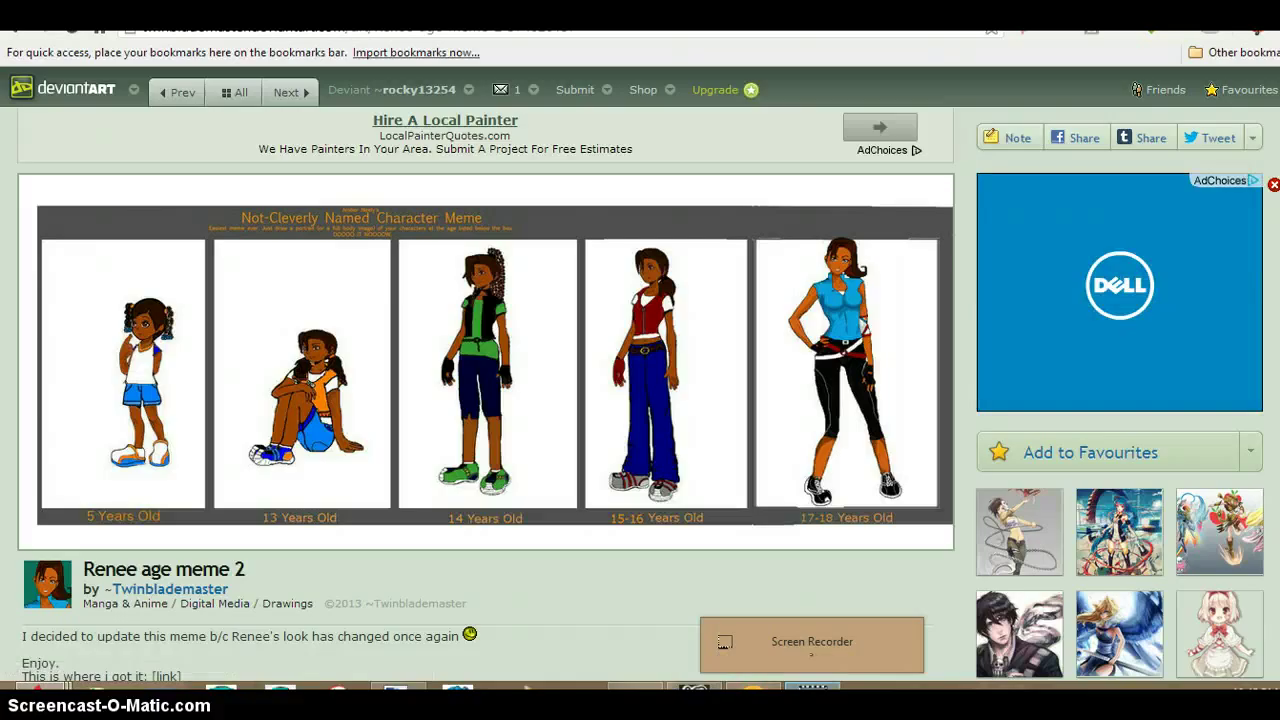
pyautogui.click(395, 692)
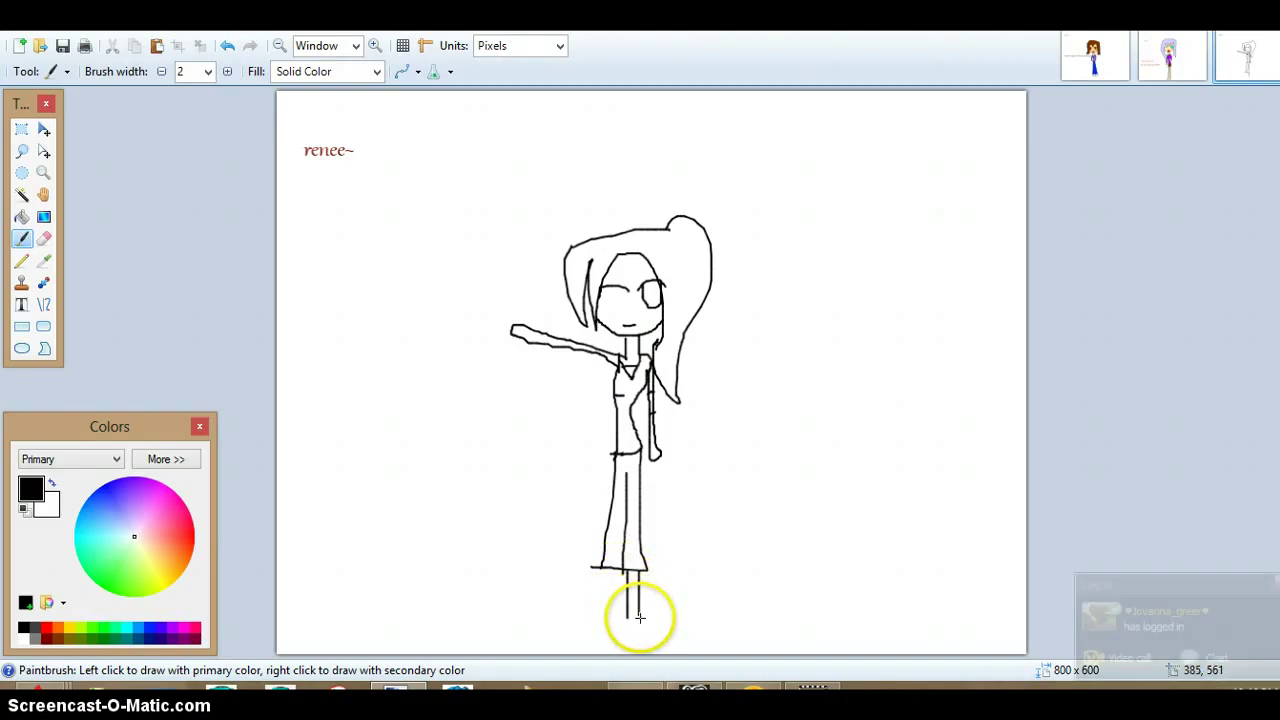
# Draw the feet and extend both leg lines down to them.
pyautogui.moveTo(640, 612)
pyautogui.mouseDown()
pyautogui.moveTo(651, 634)
pyautogui.moveTo(626, 643)
pyautogui.moveTo(626, 617)
pyautogui.mouseUp()
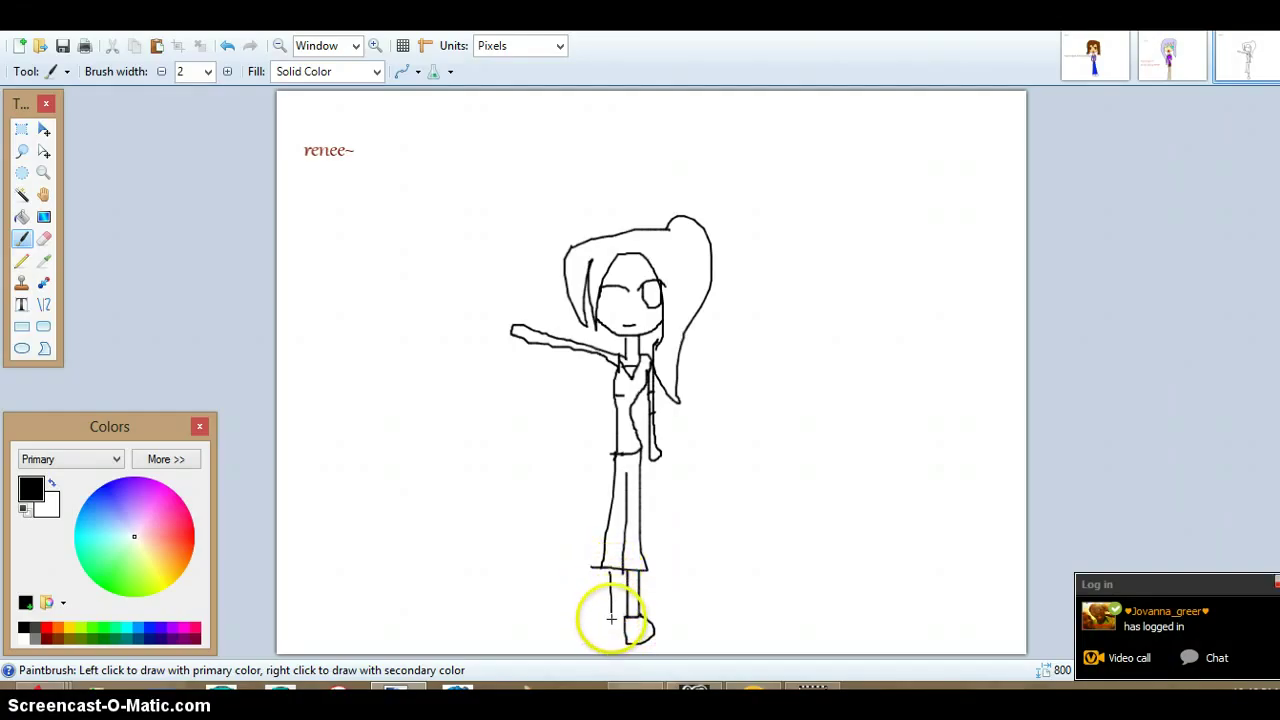
pyautogui.moveTo(611, 598); pyautogui.dragTo(609, 646)
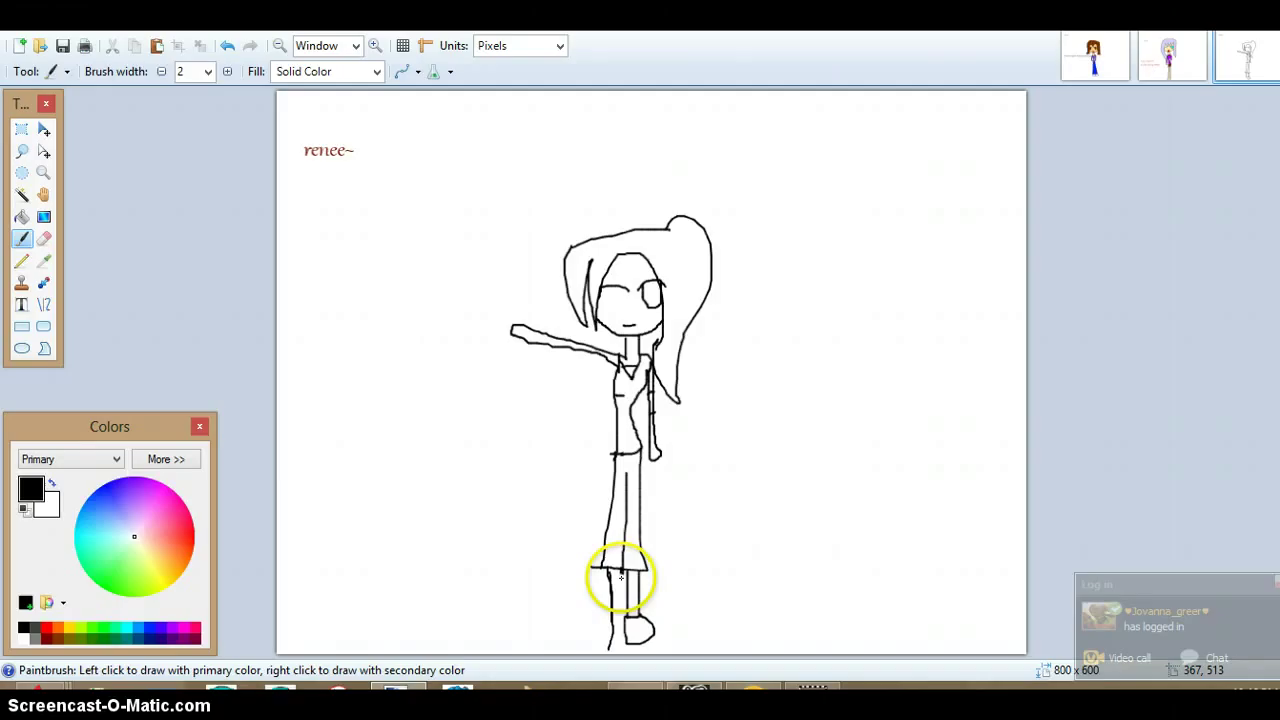
pyautogui.moveTo(622, 575); pyautogui.dragTo(624, 624)
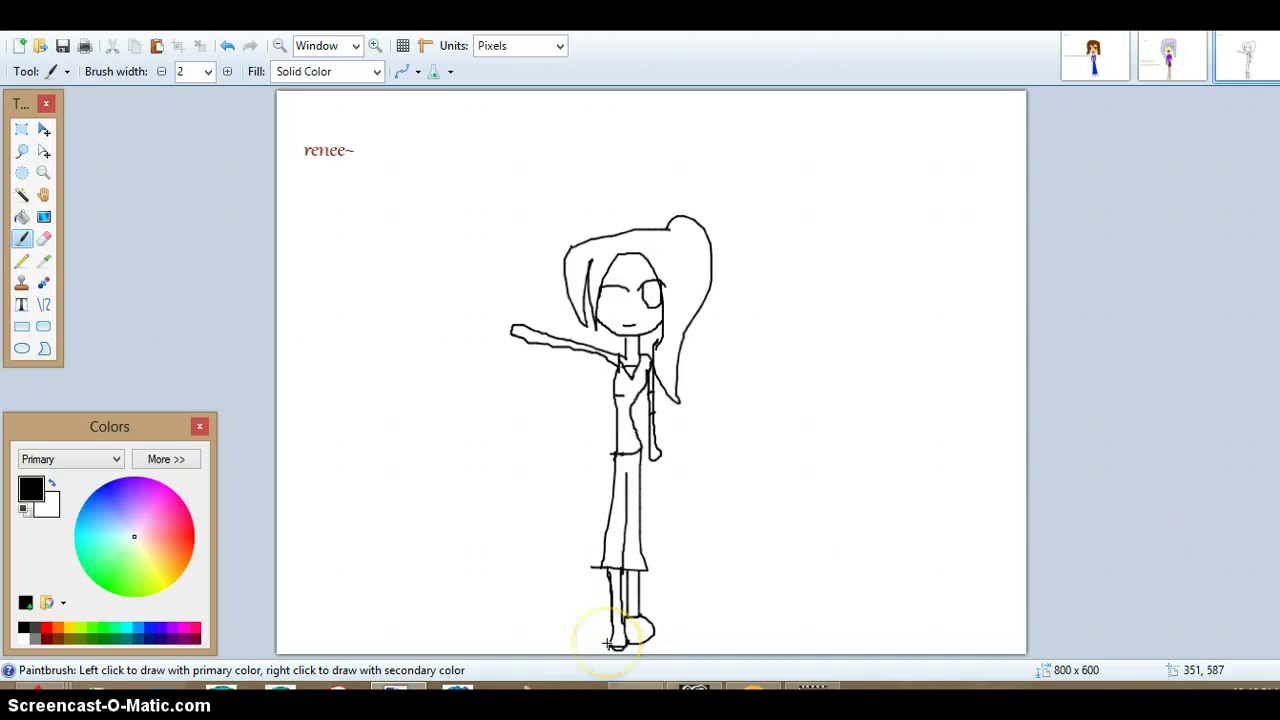
pyautogui.moveTo(638, 630); pyautogui.dragTo(648, 626)
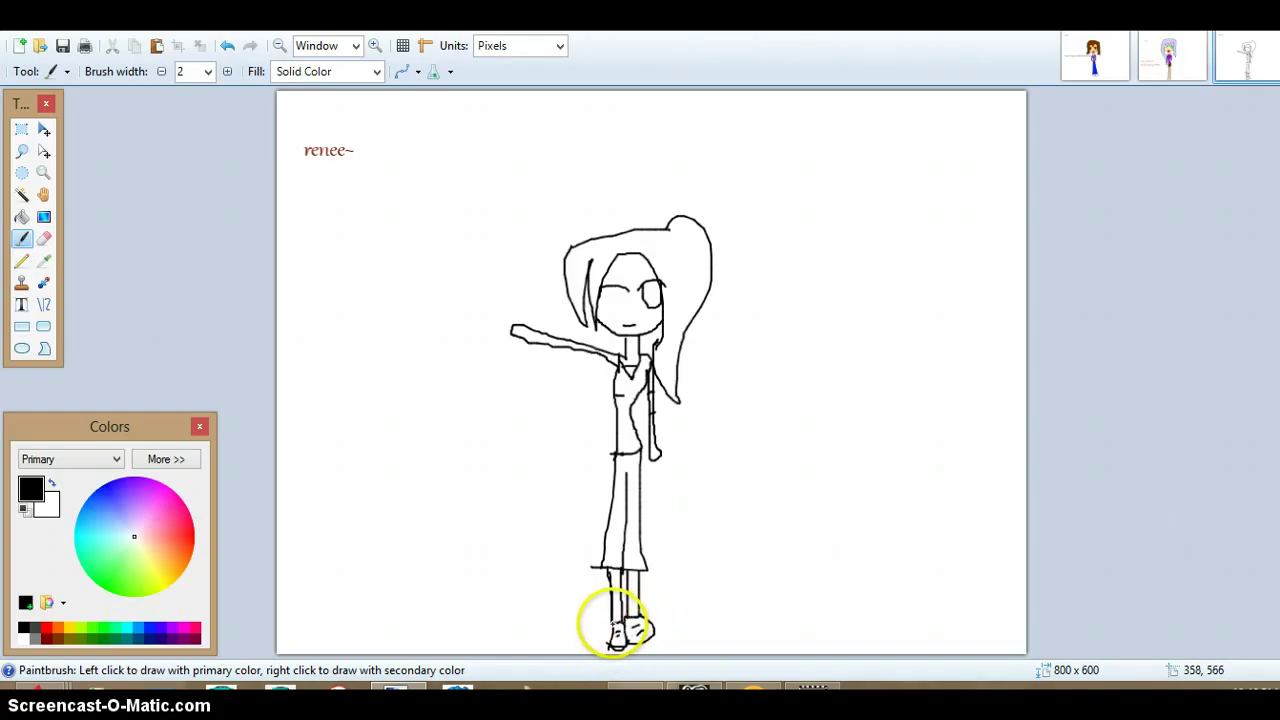
# Undo the stray foot stroke and draw a crossed belt at the waist.
pyautogui.click(229, 47)
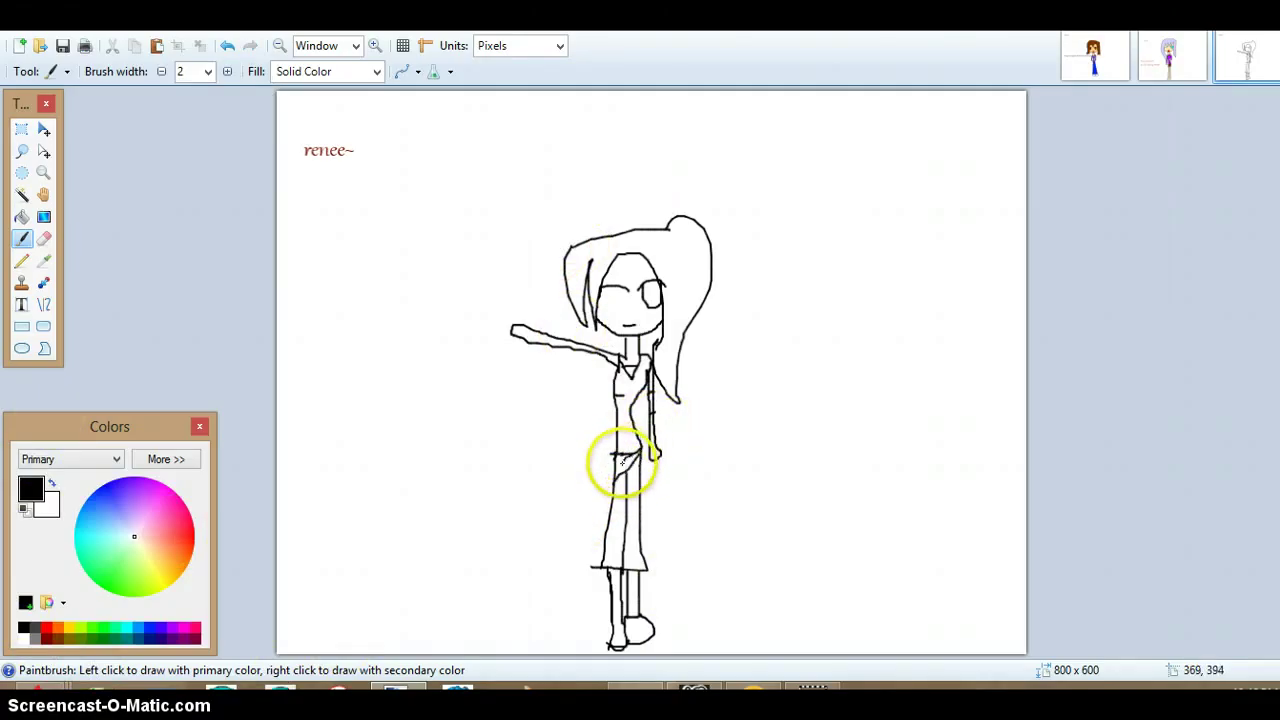
pyautogui.moveTo(612, 454); pyautogui.dragTo(635, 483)
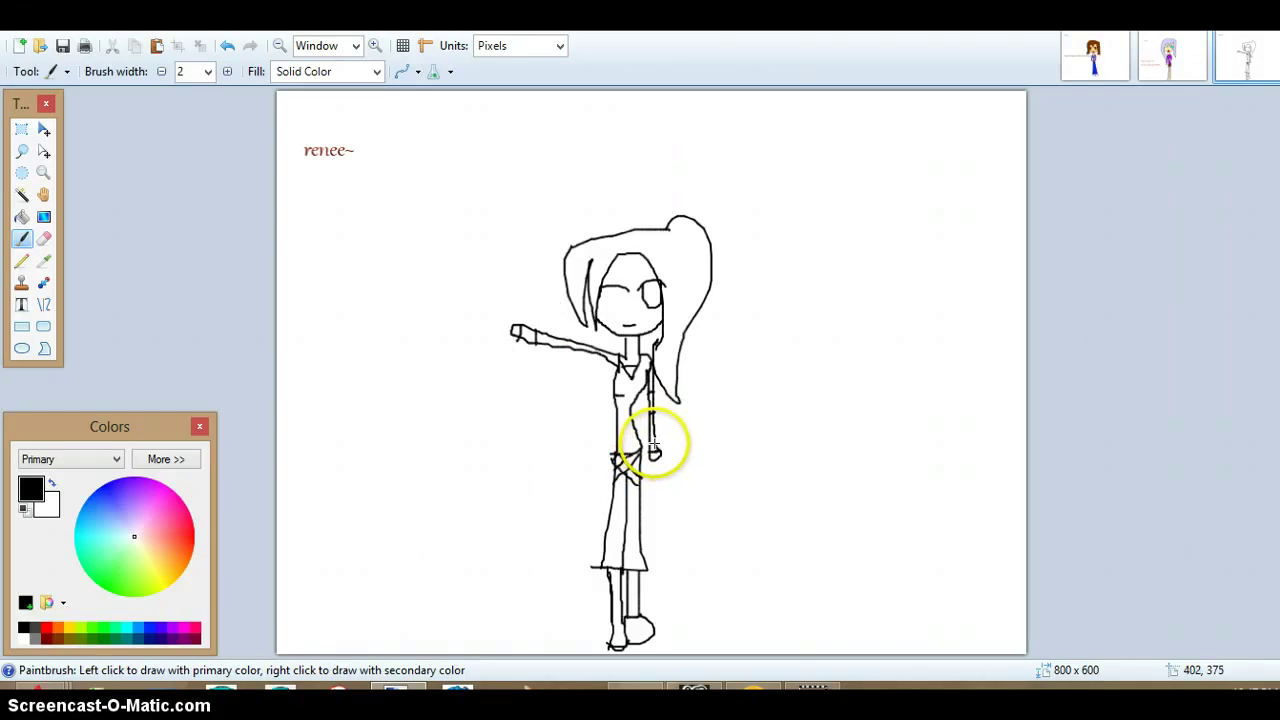
pyautogui.moveTo(613, 456)
pyautogui.mouseDown()
pyautogui.moveTo(640, 484)
pyautogui.moveTo(613, 484)
pyautogui.mouseUp()
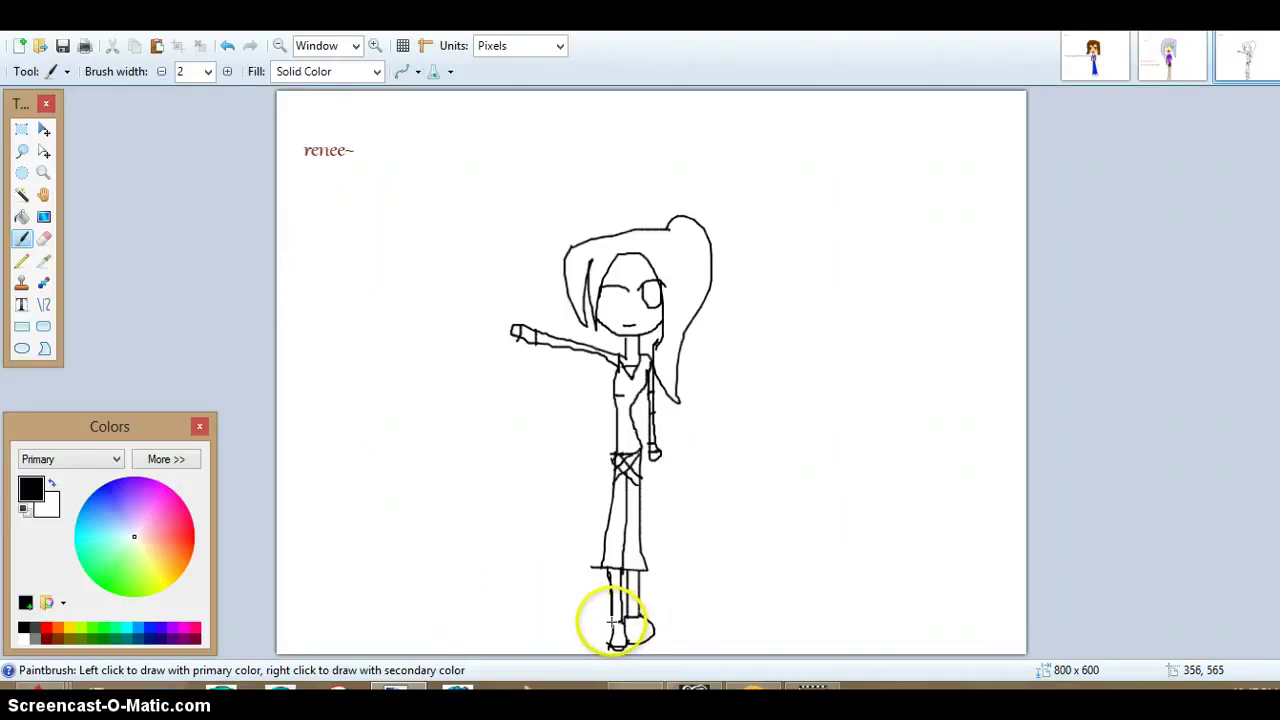
# Bucket-fill the figure's top blue and both hands black.
pyautogui.click(21, 216)
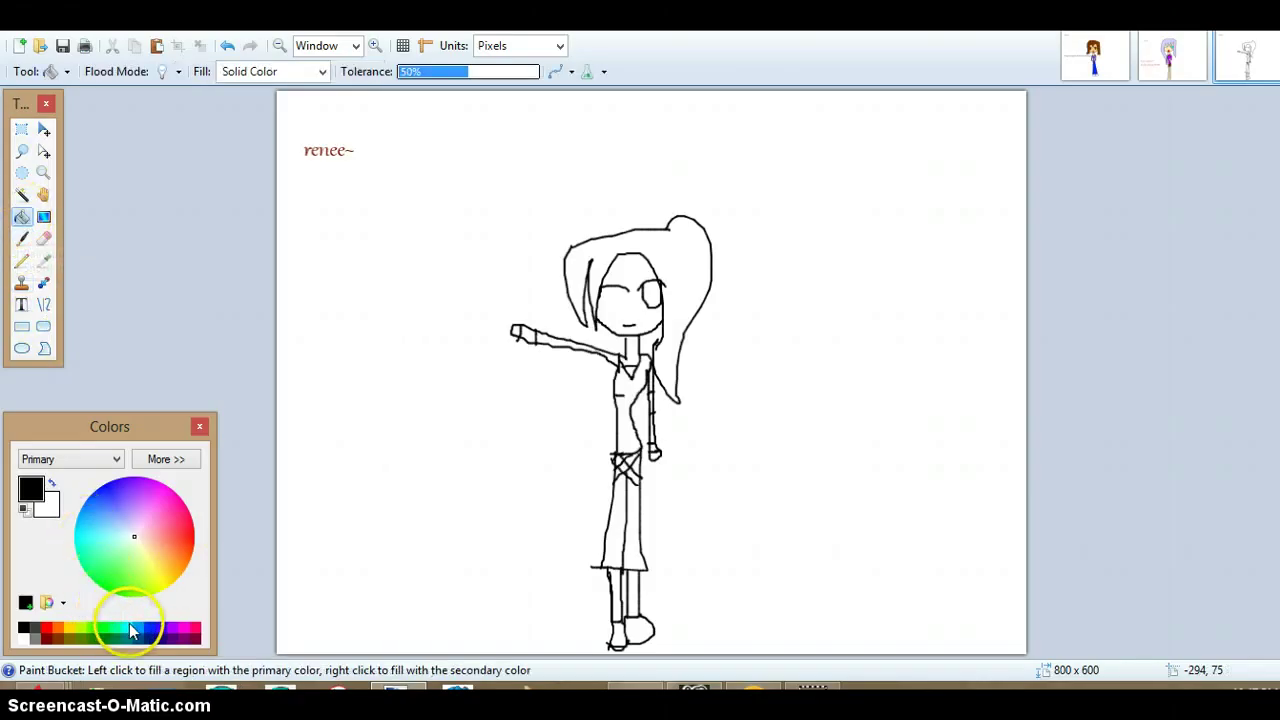
pyautogui.click(138, 630)
pyautogui.click(630, 420)
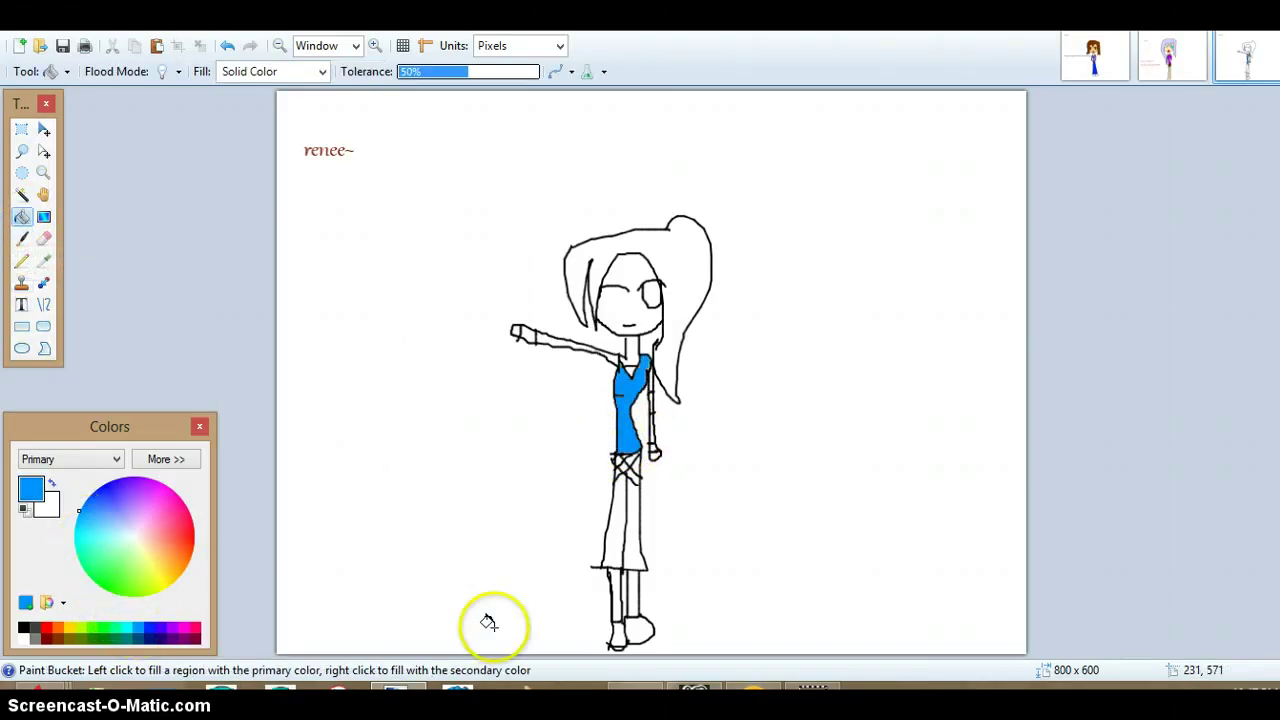
pyautogui.click(24, 628)
pyautogui.click(521, 334)
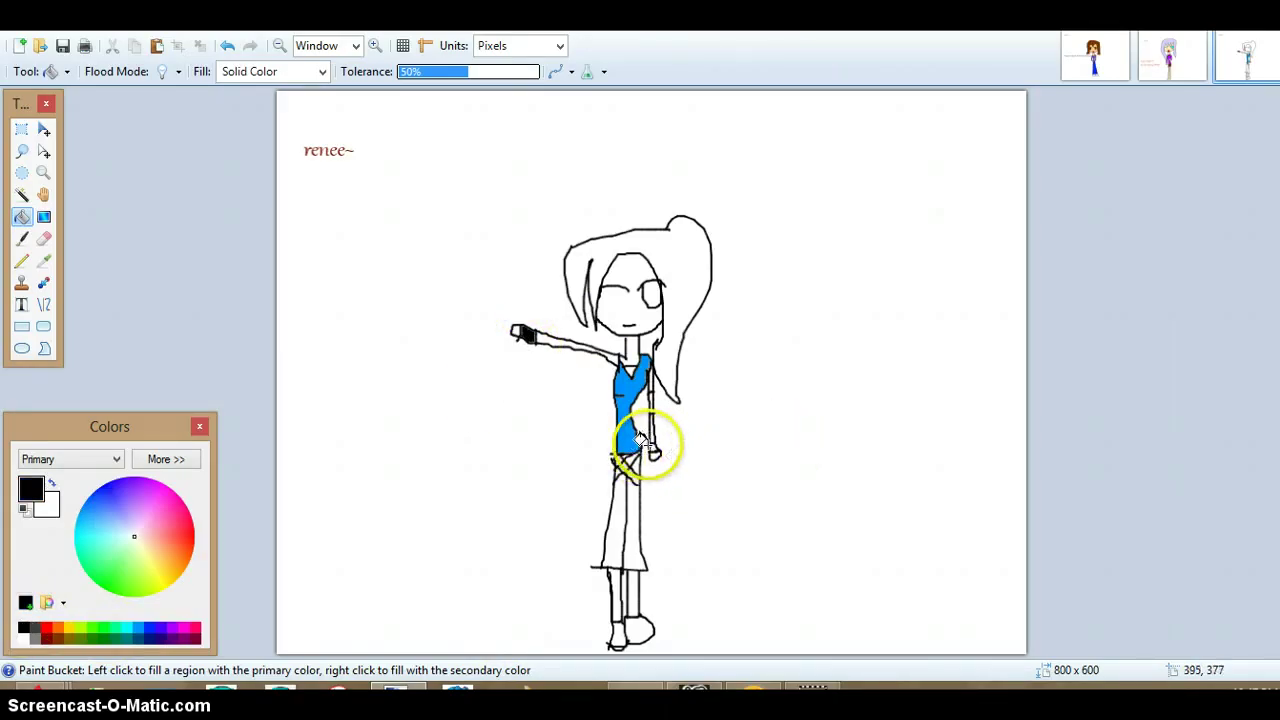
pyautogui.click(652, 450)
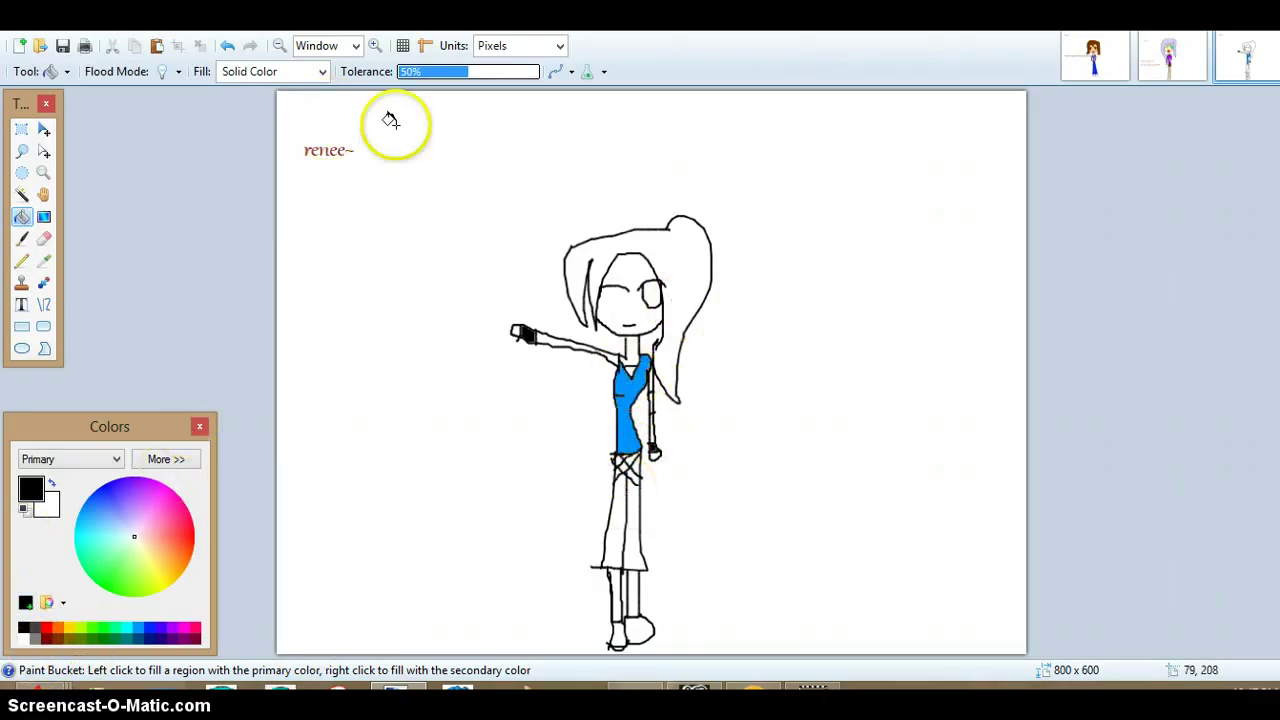
# Fill the hair brown, then after trying other shades fill the eye and face dark brown.
pyautogui.click(62, 640)
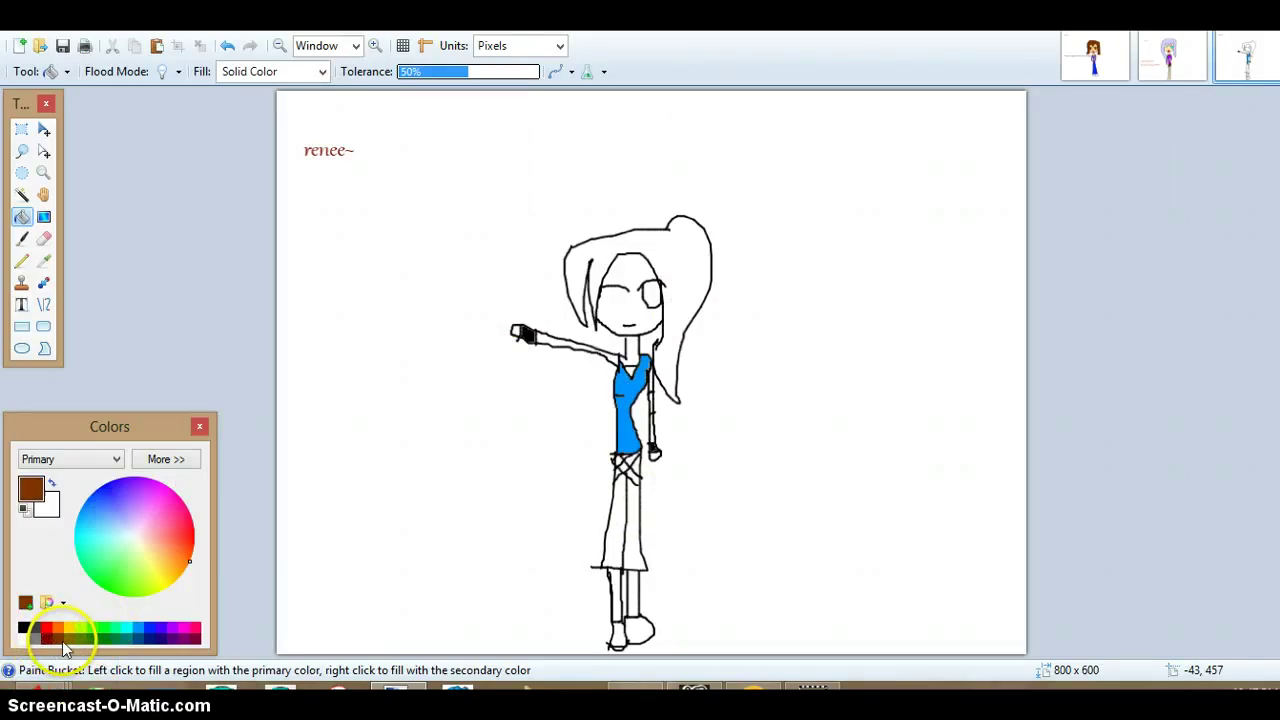
pyautogui.click(677, 275)
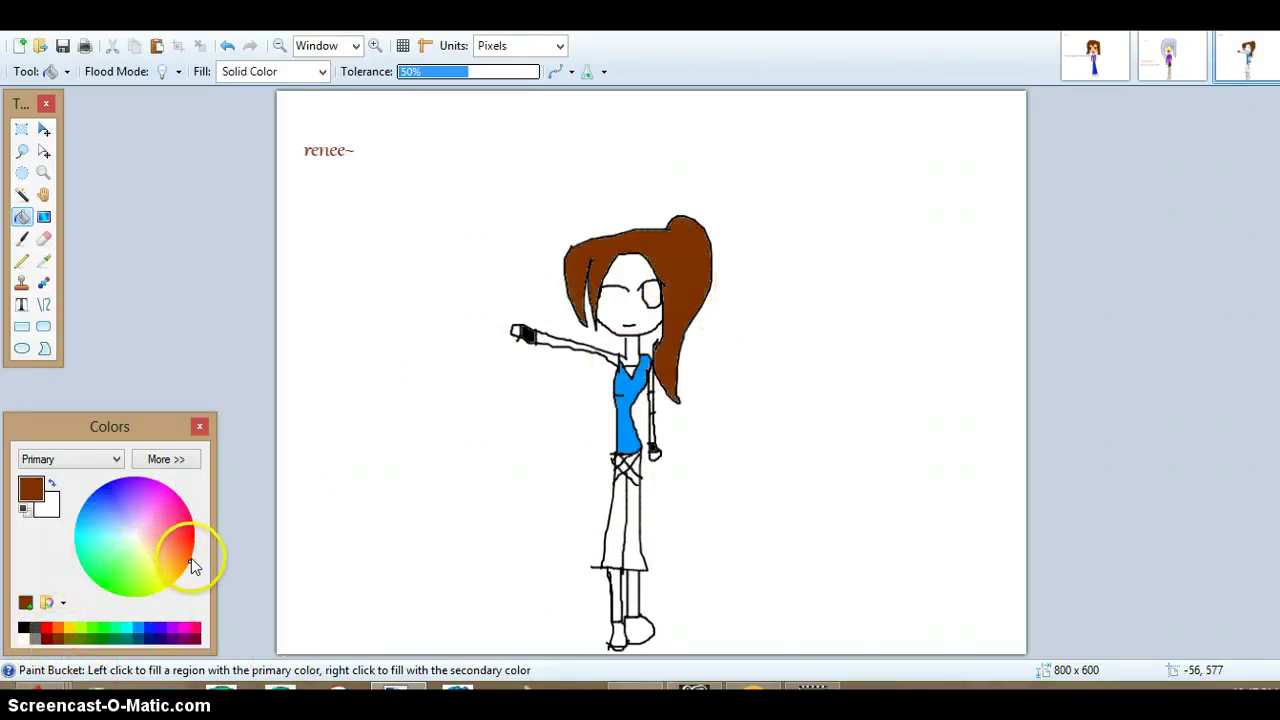
pyautogui.moveTo(190, 559)
pyautogui.mouseDown()
pyautogui.moveTo(190, 572)
pyautogui.moveTo(214, 571)
pyautogui.moveTo(220, 541)
pyautogui.mouseUp()
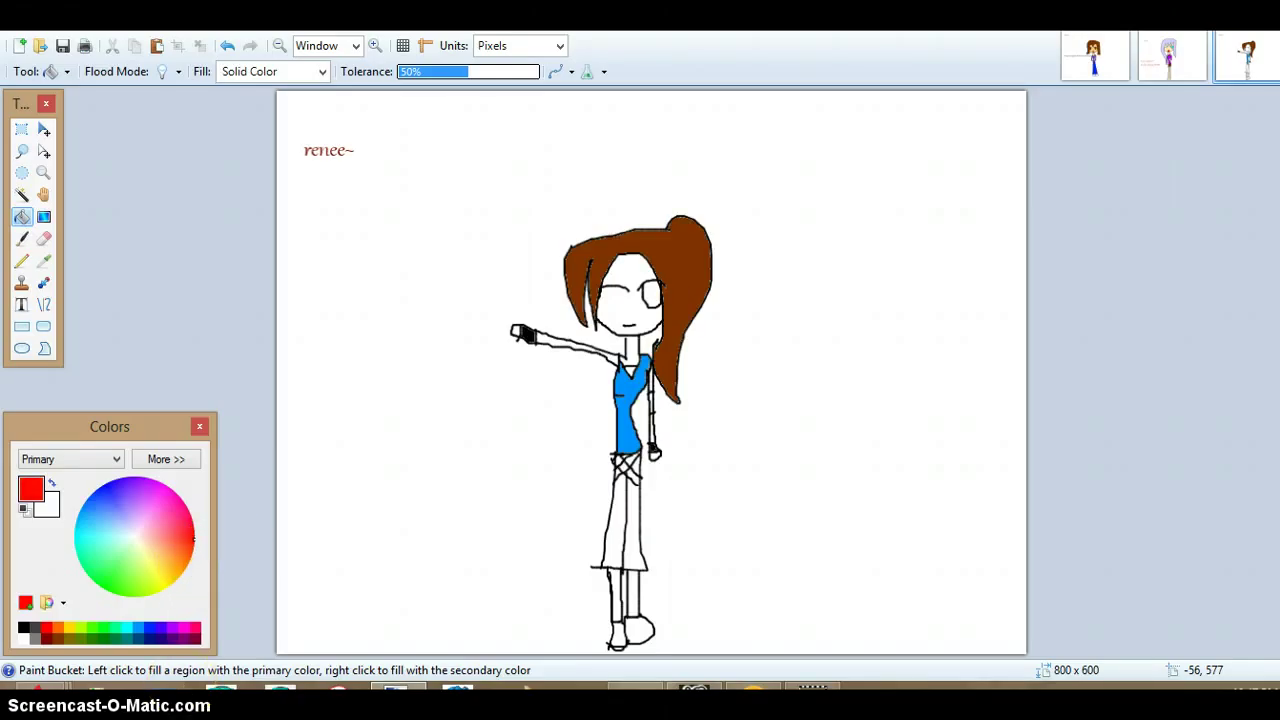
pyautogui.click(57, 638)
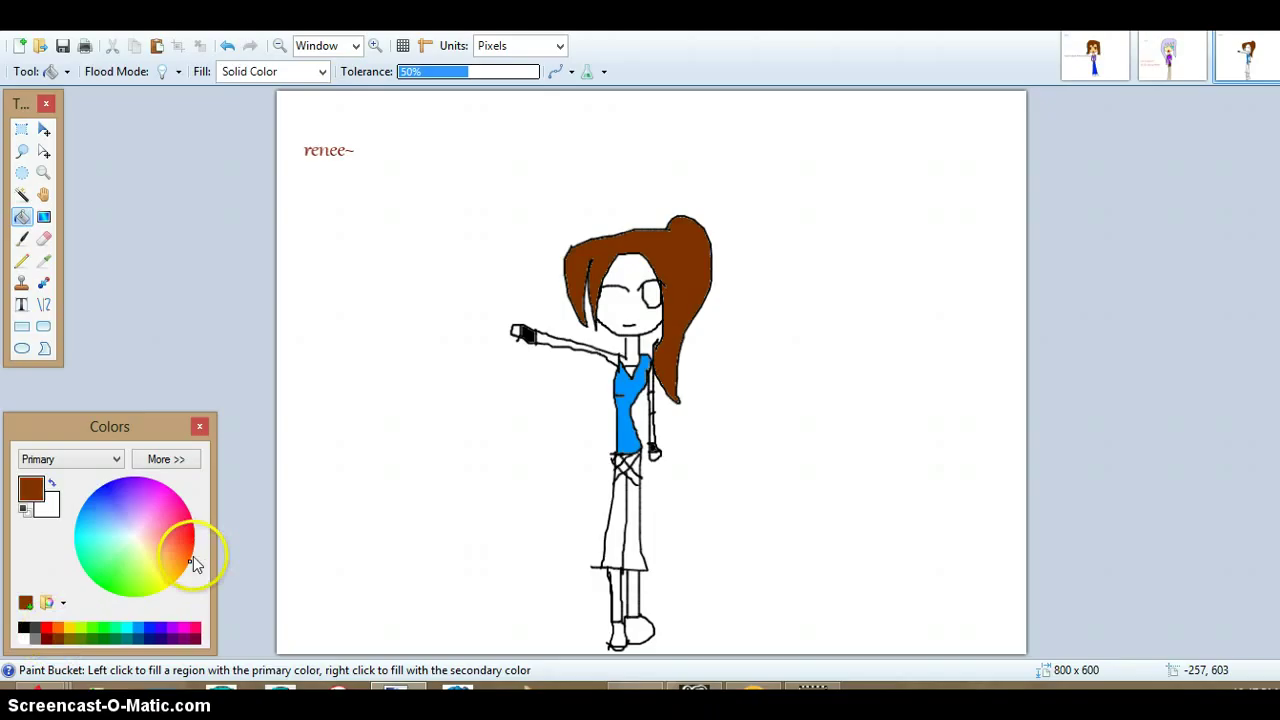
pyautogui.click(191, 558)
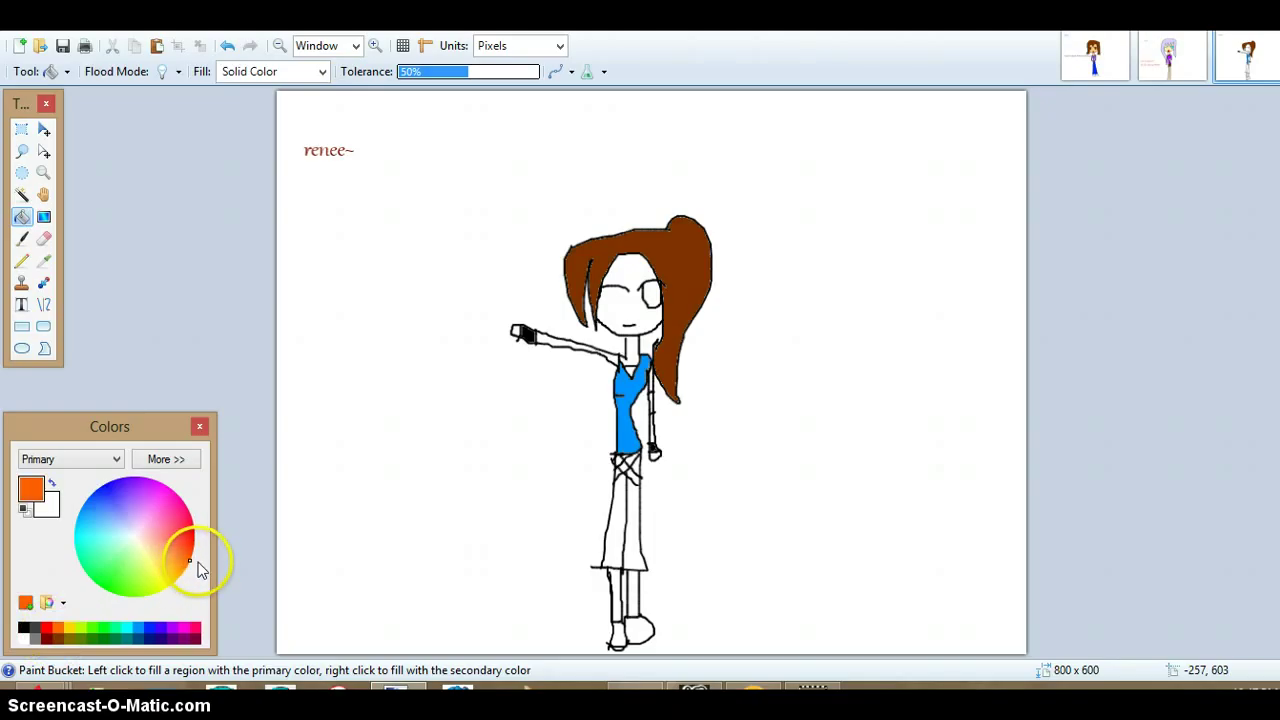
pyautogui.click(57, 636)
pyautogui.click(652, 293)
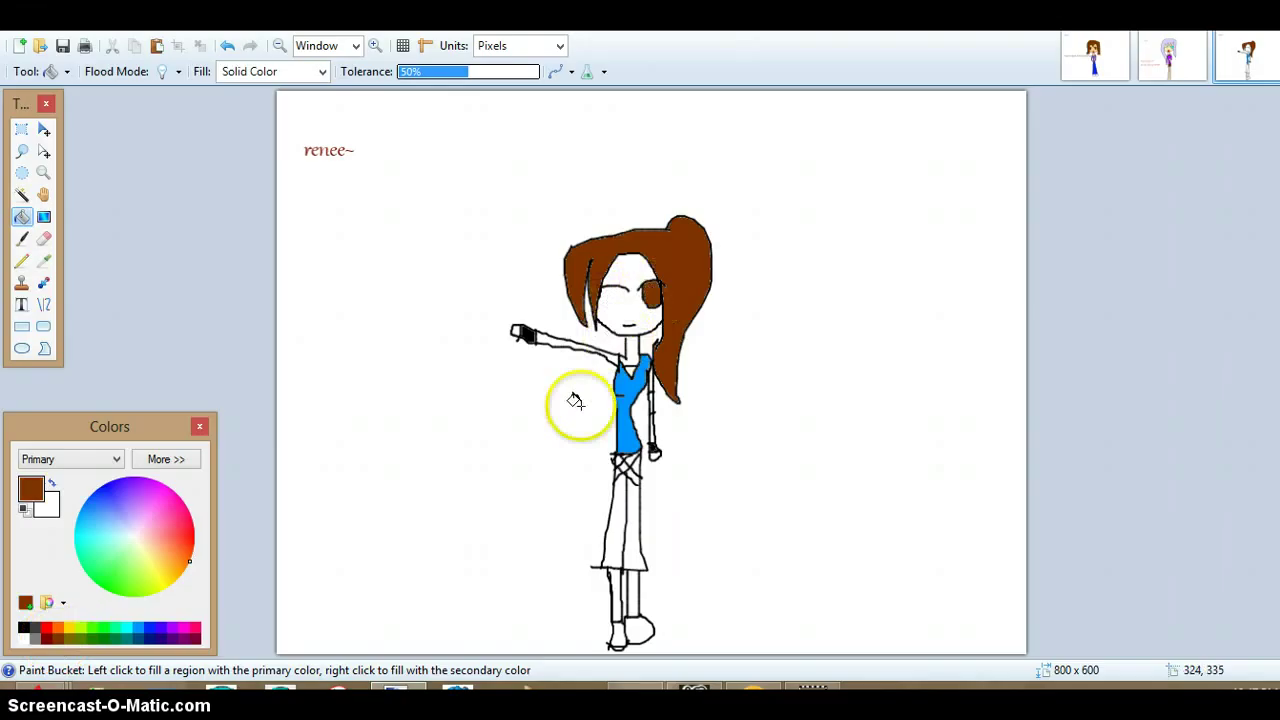
pyautogui.click(608, 320)
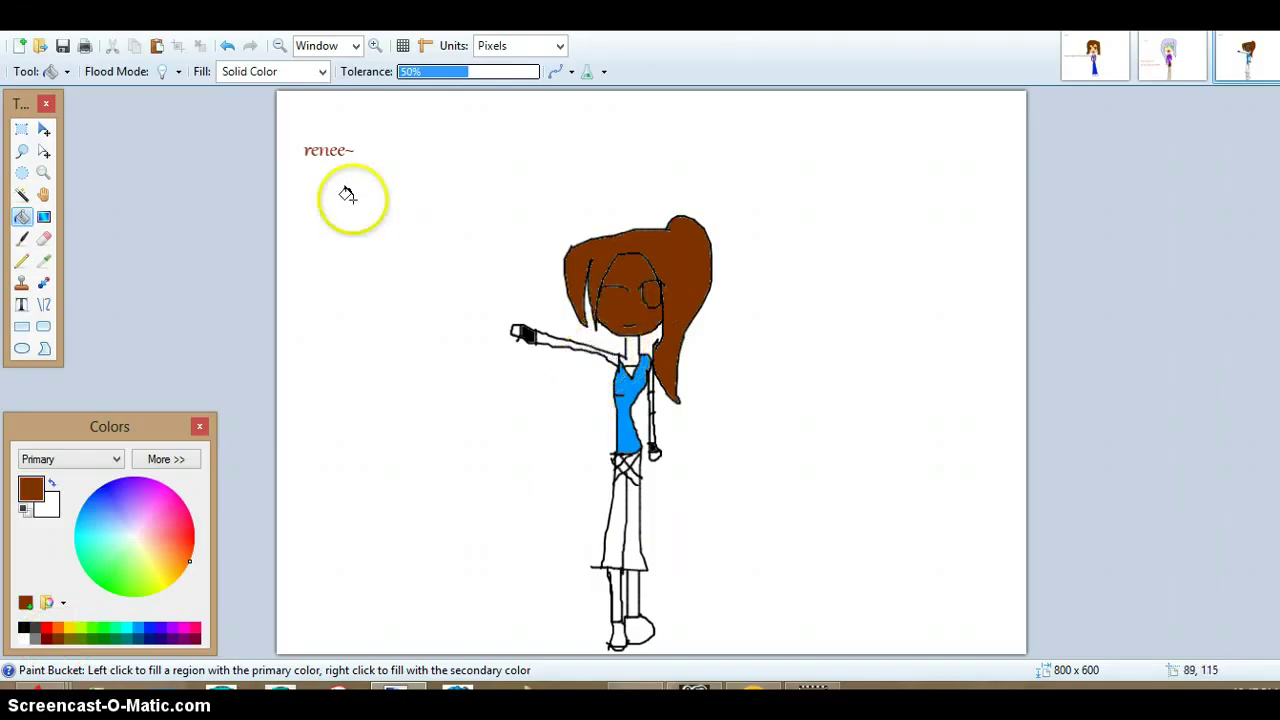
# Undo the dark brown face fill and fill the belt red.
pyautogui.click(227, 48)
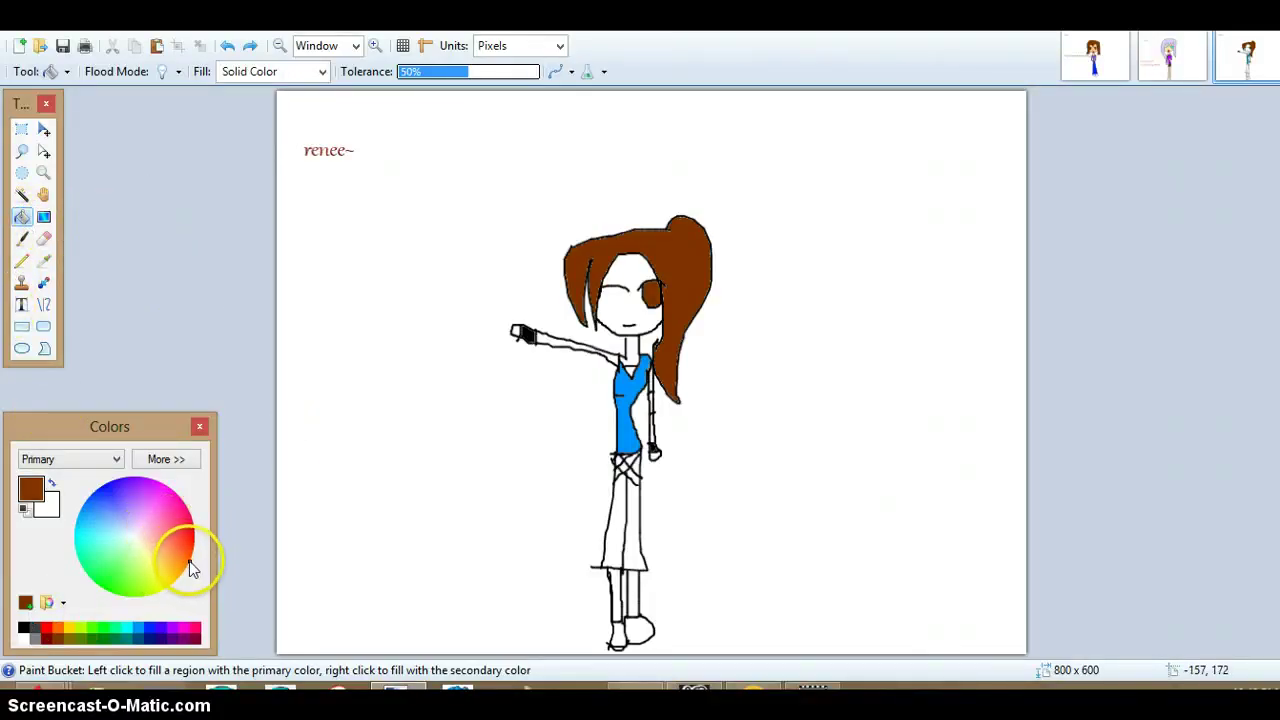
pyautogui.click(186, 555)
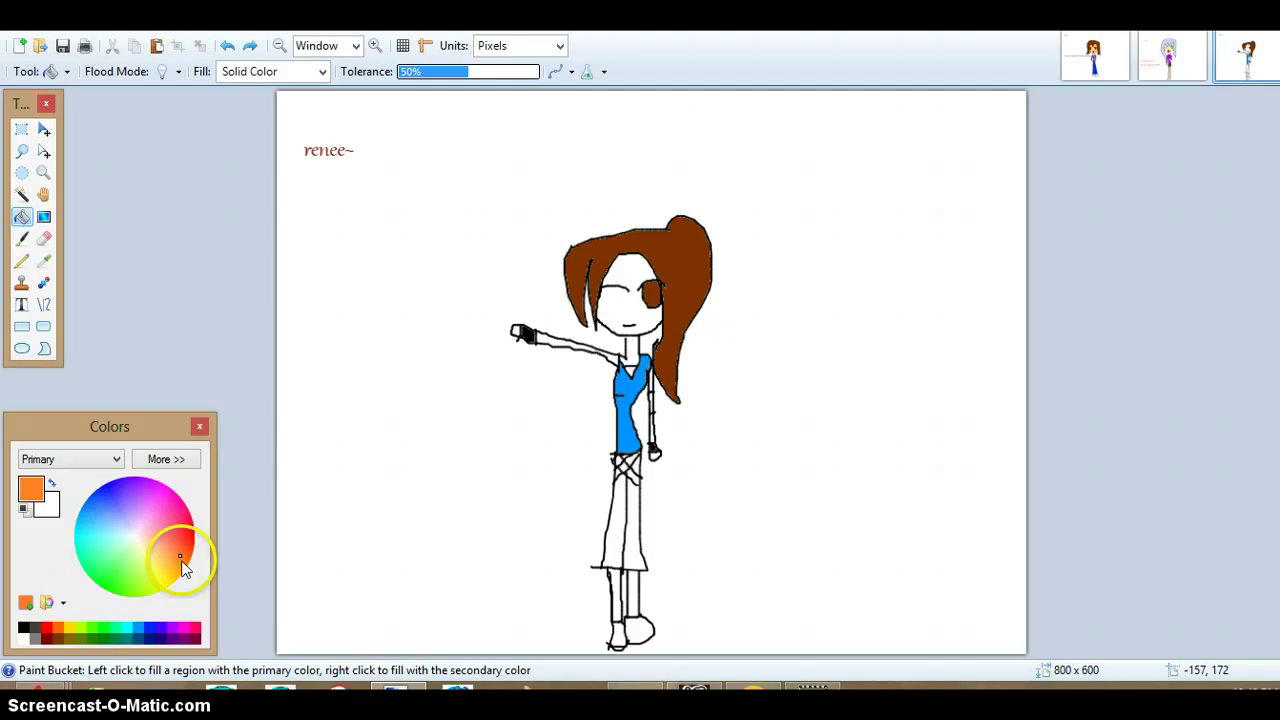
pyautogui.click(181, 573)
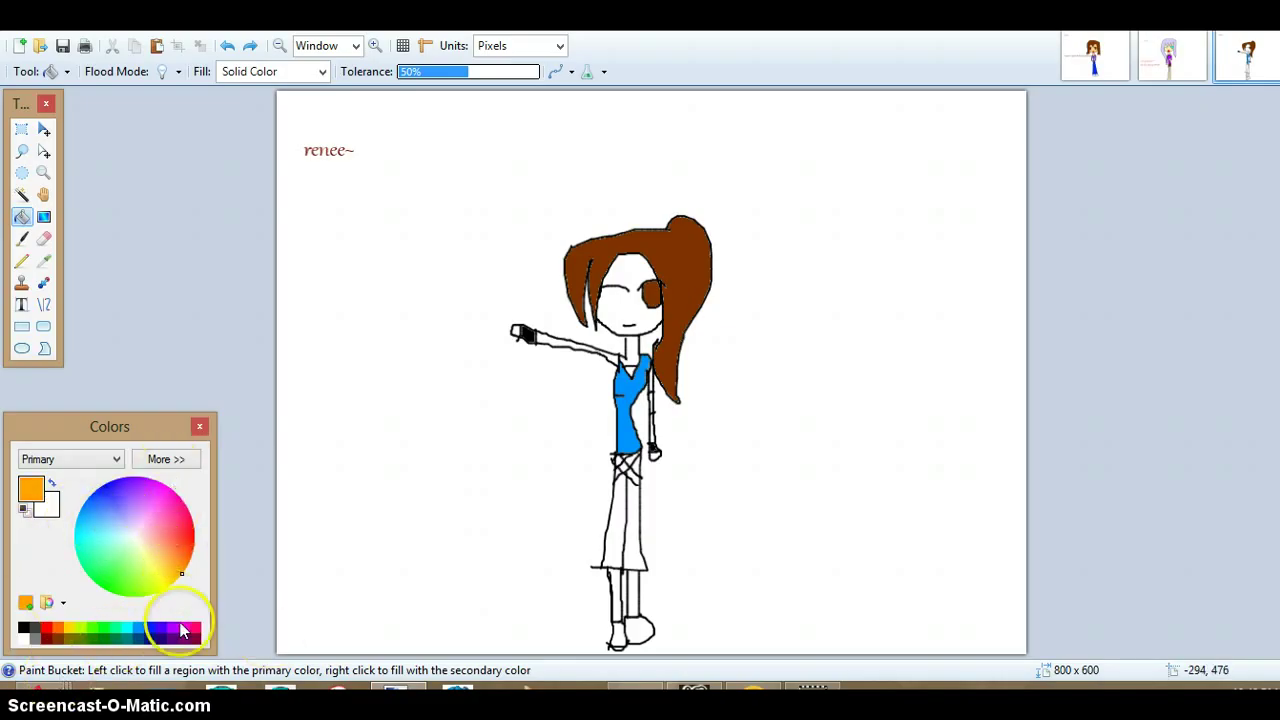
pyautogui.click(46, 627)
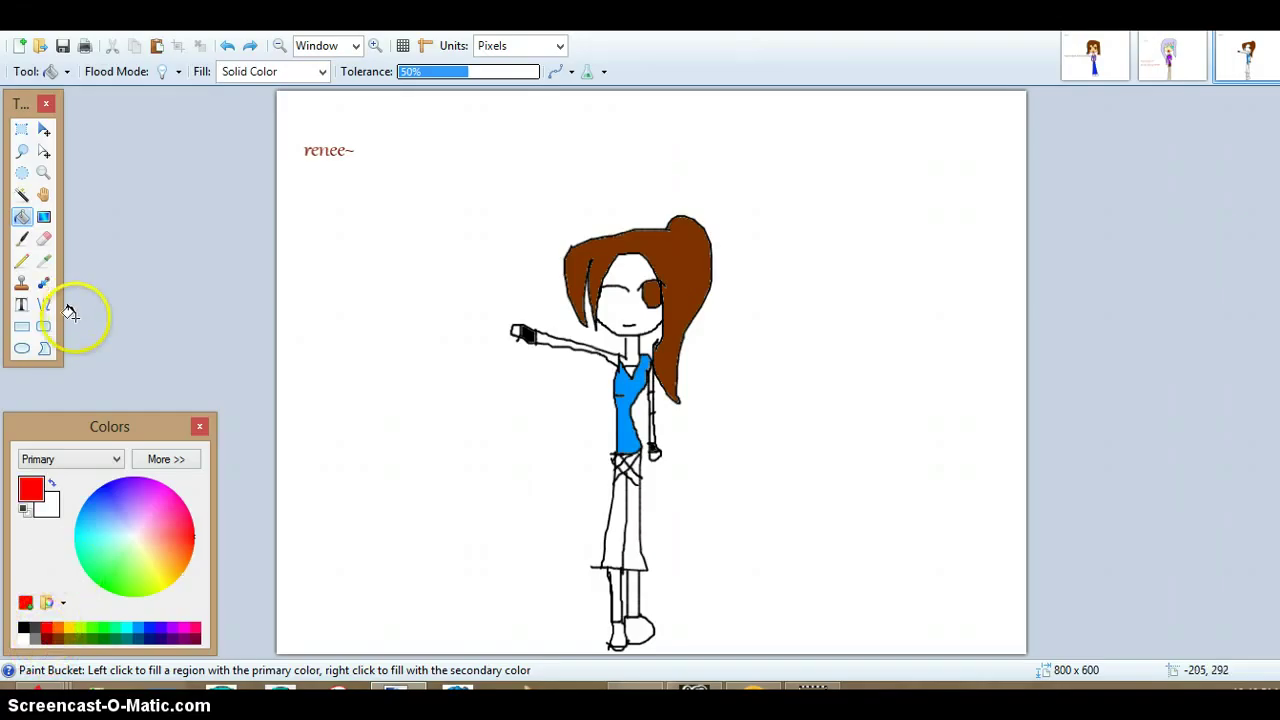
pyautogui.click(625, 468)
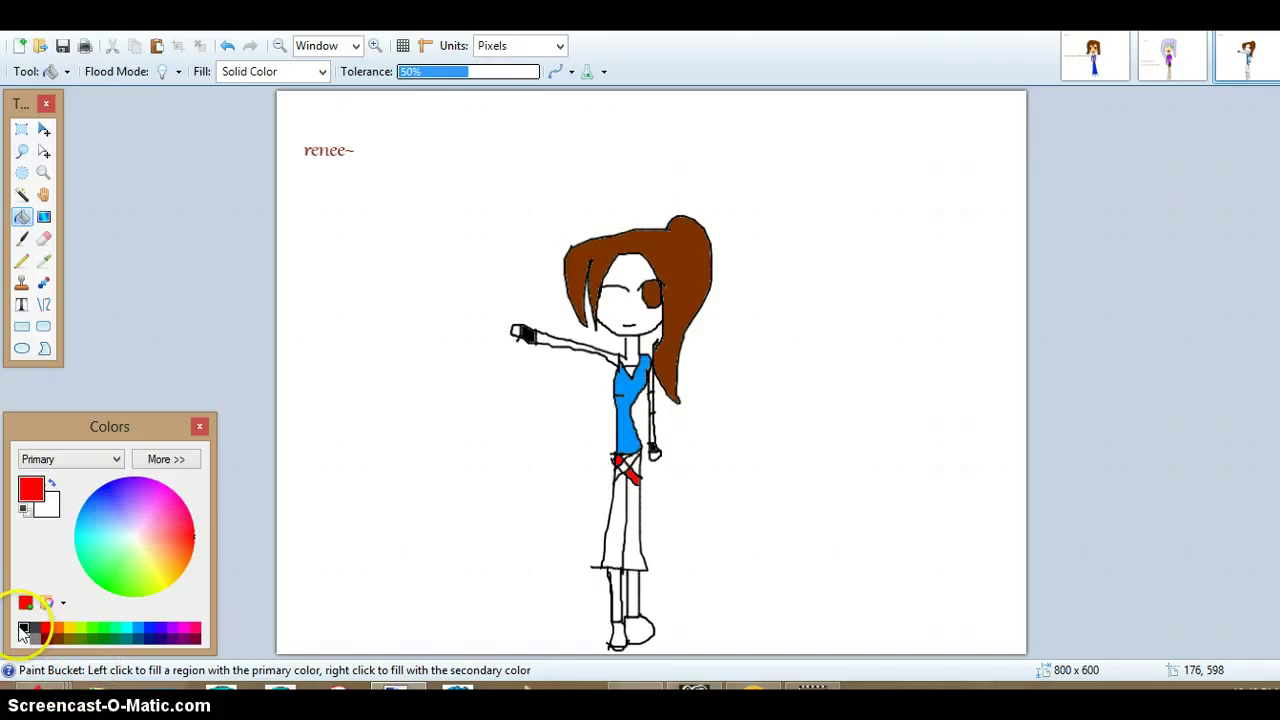
# Fill both halves of the skirt and both shoes black.
pyautogui.click(622, 522)
pyautogui.click(632, 522)
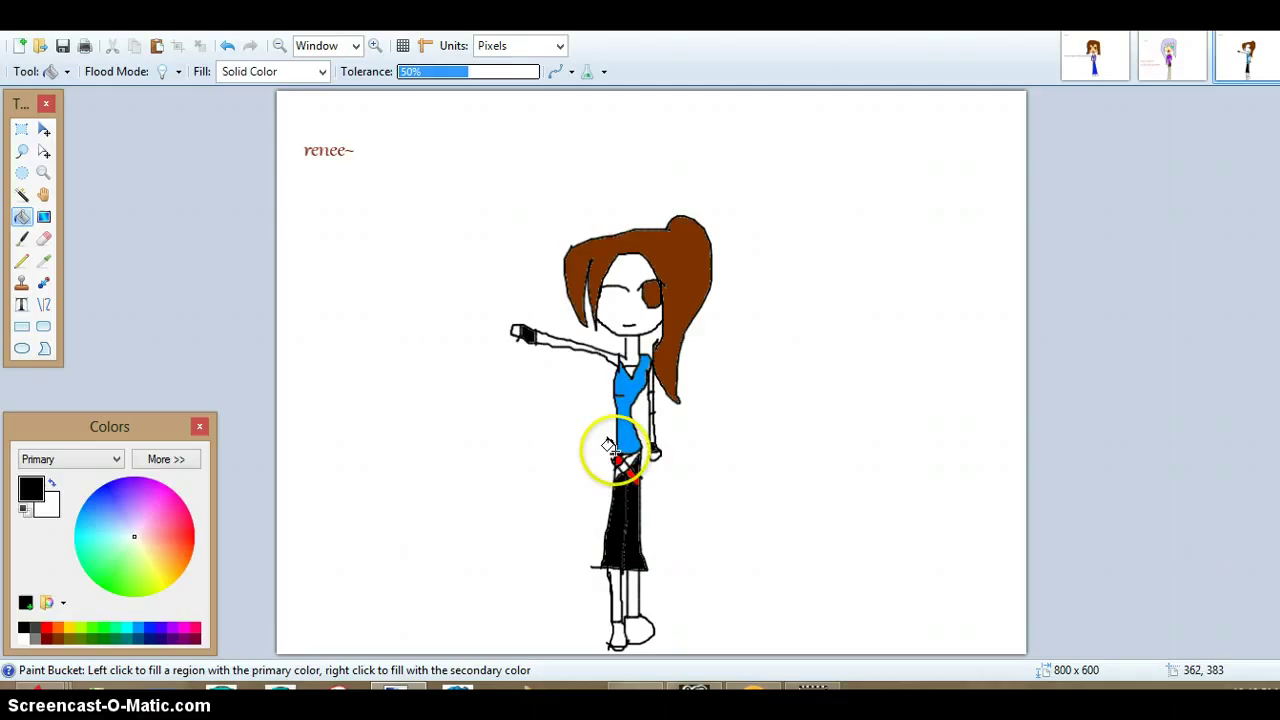
pyautogui.click(614, 636)
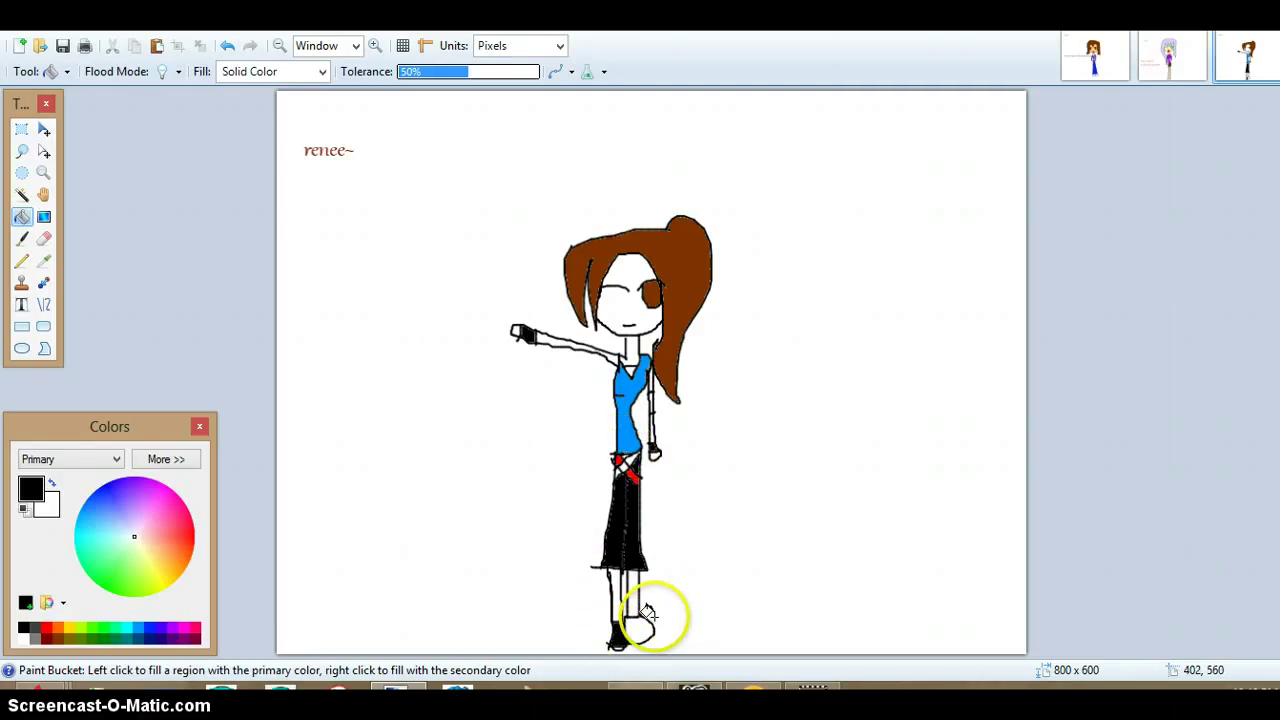
pyautogui.click(642, 628)
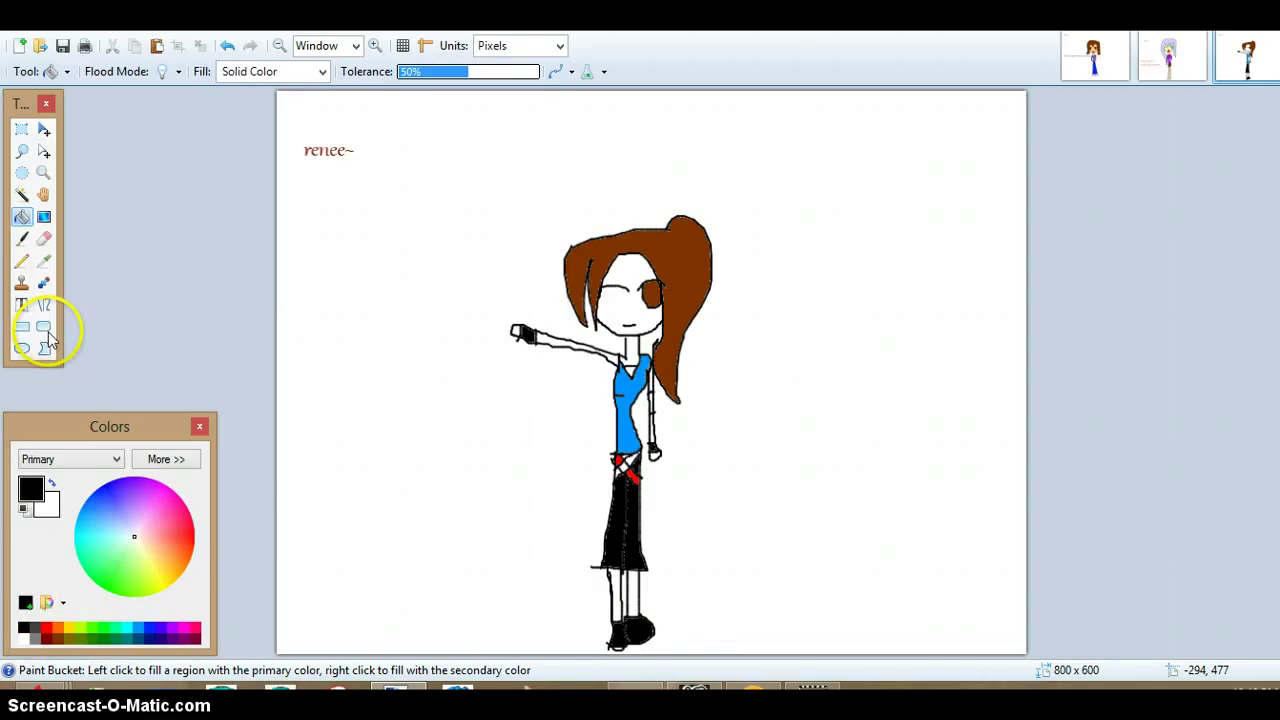
pyautogui.click(24, 641)
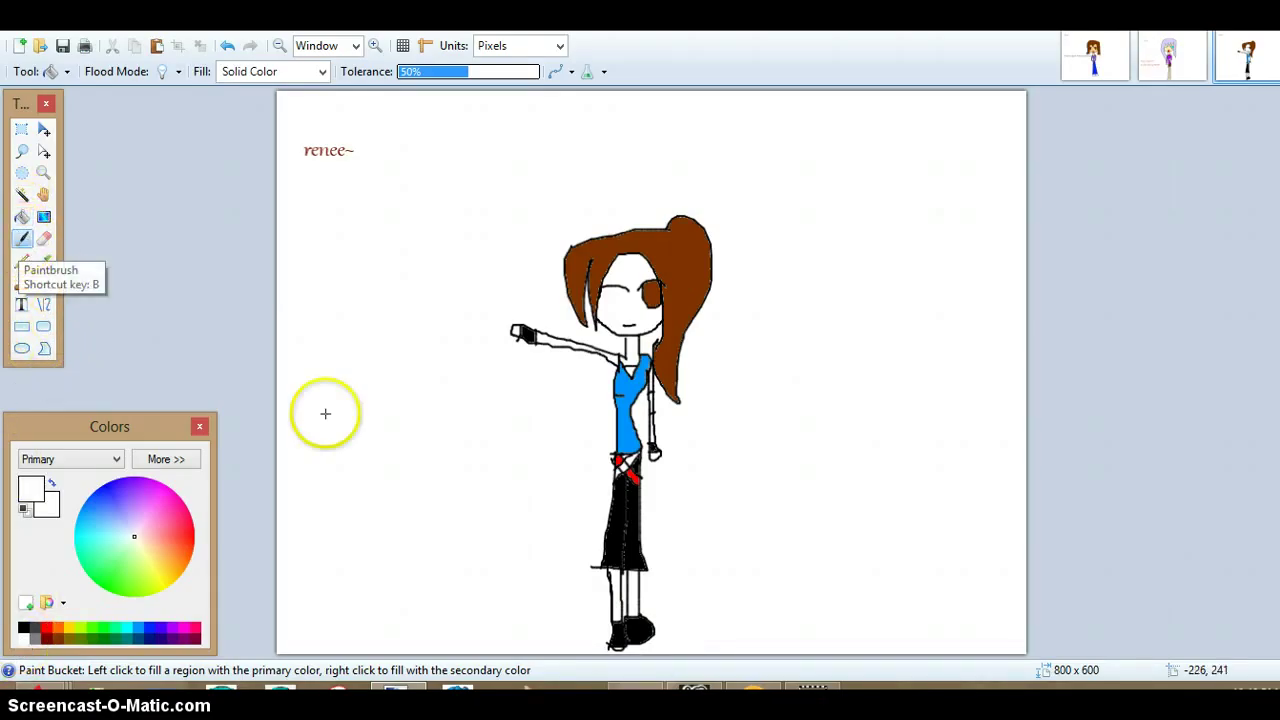
# Tidy the left shoe with white paint, then try cream and golden-yellow colours.
pyautogui.press('b')
pyautogui.moveTo(629, 621)
pyautogui.mouseDown()
pyautogui.moveTo(645, 630)
pyautogui.moveTo(612, 637)
pyautogui.mouseUp()
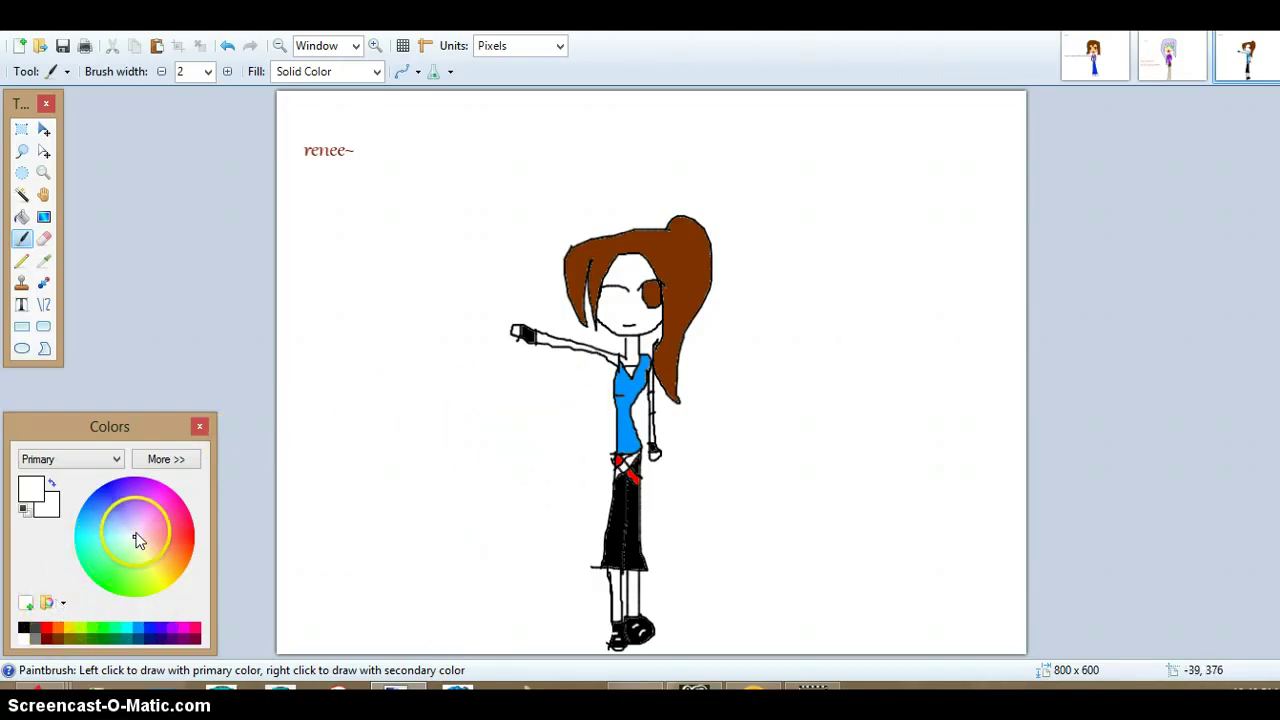
pyautogui.moveTo(138, 540); pyautogui.dragTo(142, 549)
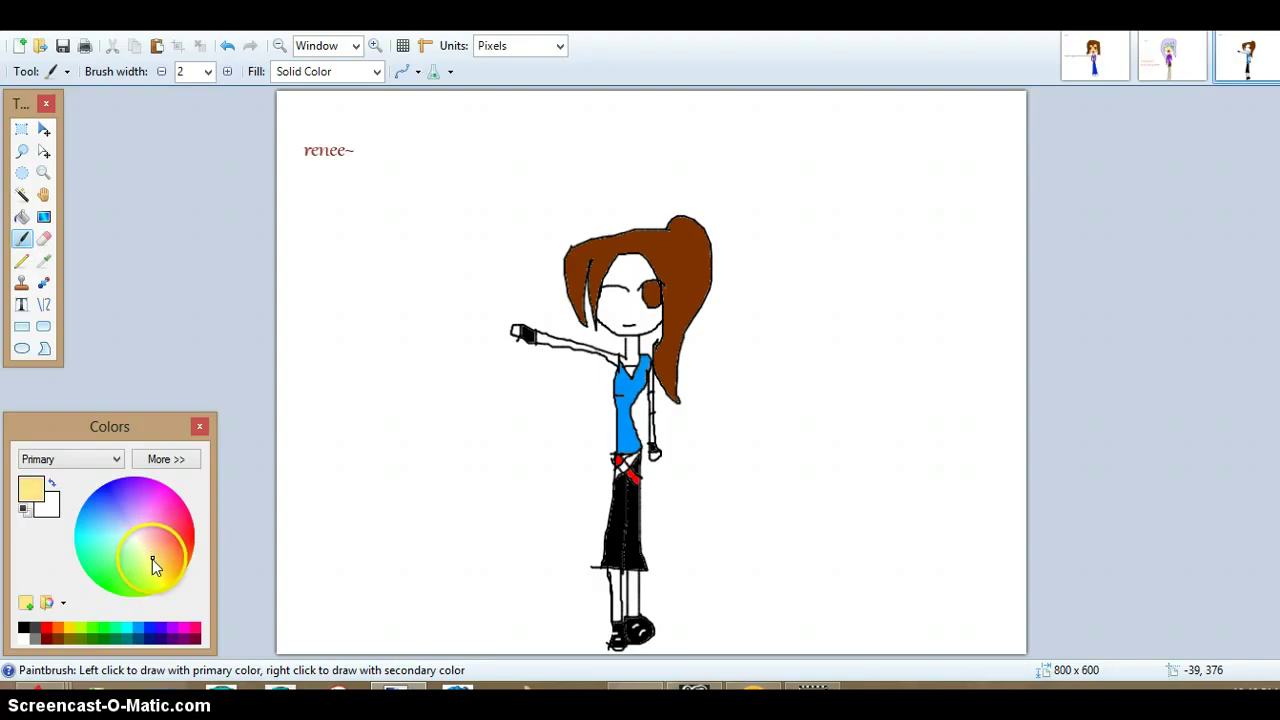
pyautogui.moveTo(152, 559)
pyautogui.mouseDown()
pyautogui.moveTo(171, 579)
pyautogui.moveTo(8, 463)
pyautogui.mouseUp()
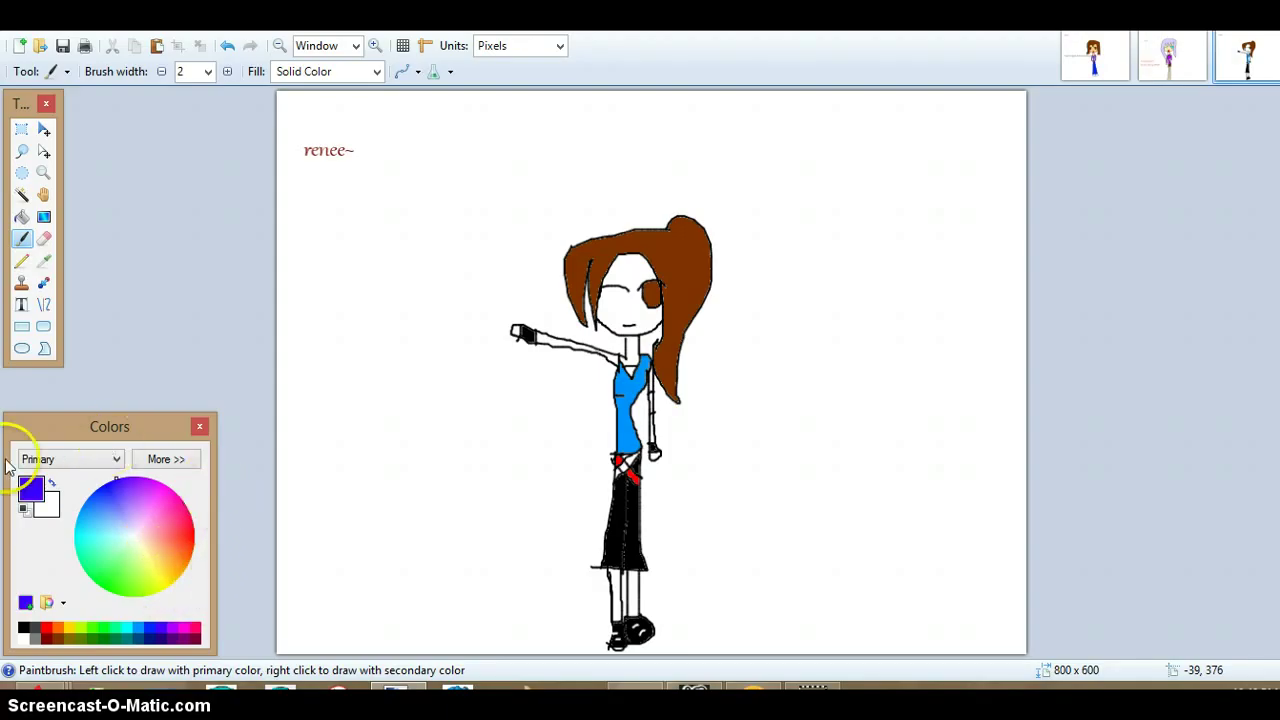
# Choose orange and start a text line left of the figure.
pyautogui.moveTo(8, 463); pyautogui.dragTo(222, 597)
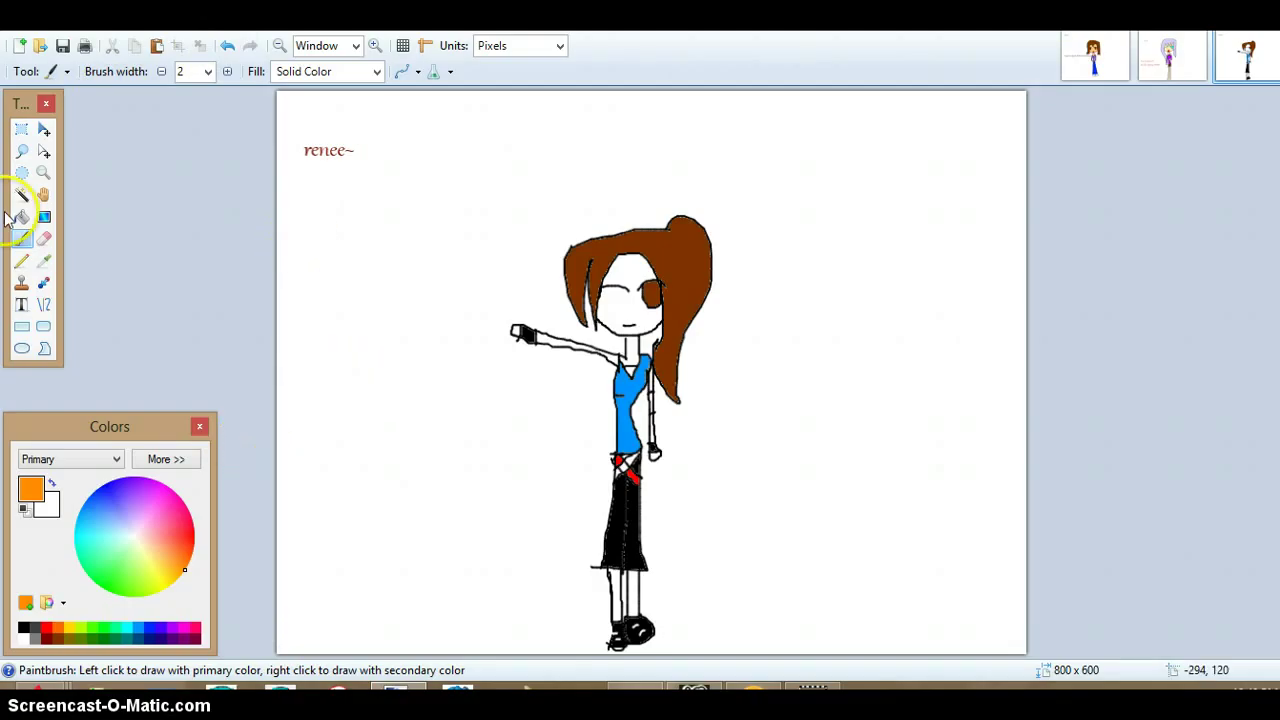
pyautogui.click(21, 304)
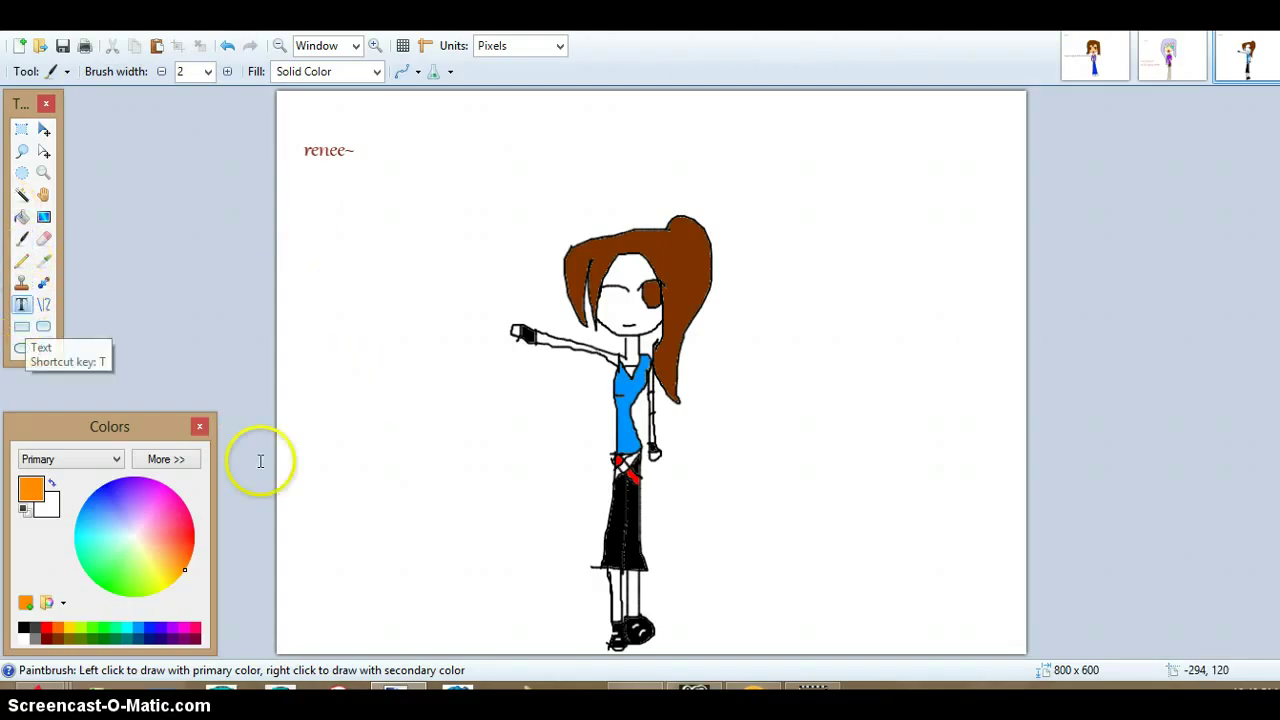
pyautogui.click(351, 462)
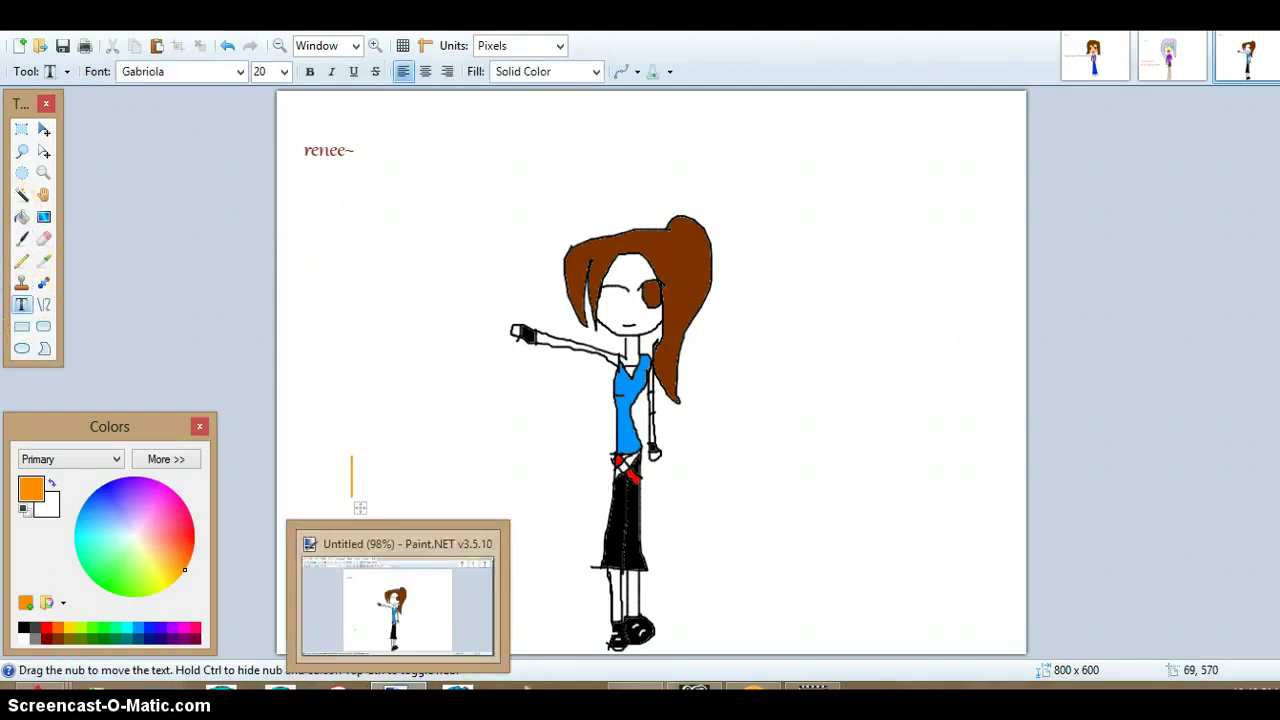